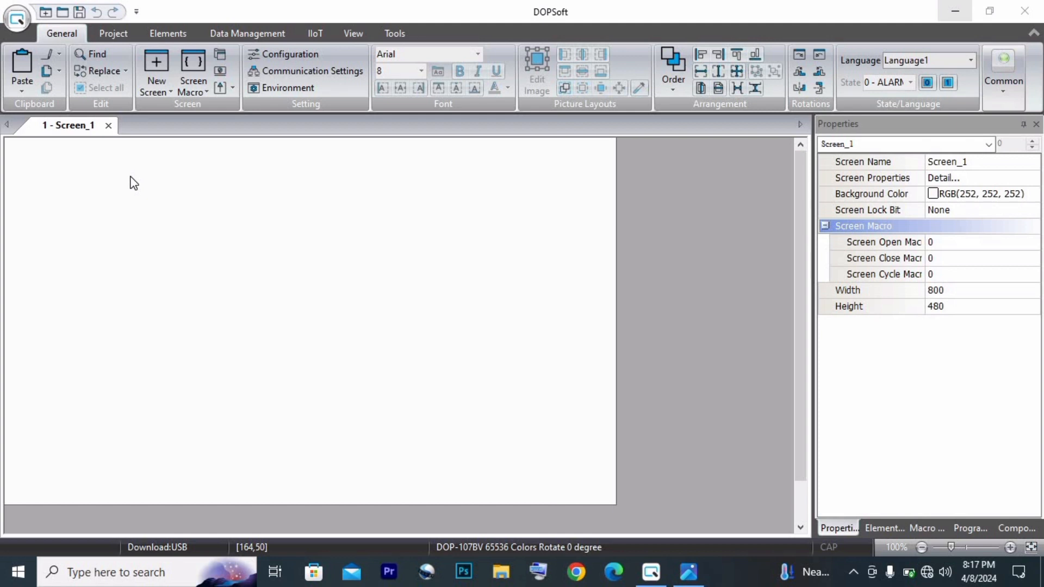
- Draw an Increment button about 105 by 102 pixels in the upper-left area of Screen_1
{"action": "right_click", "coordinate": [97, 162]}
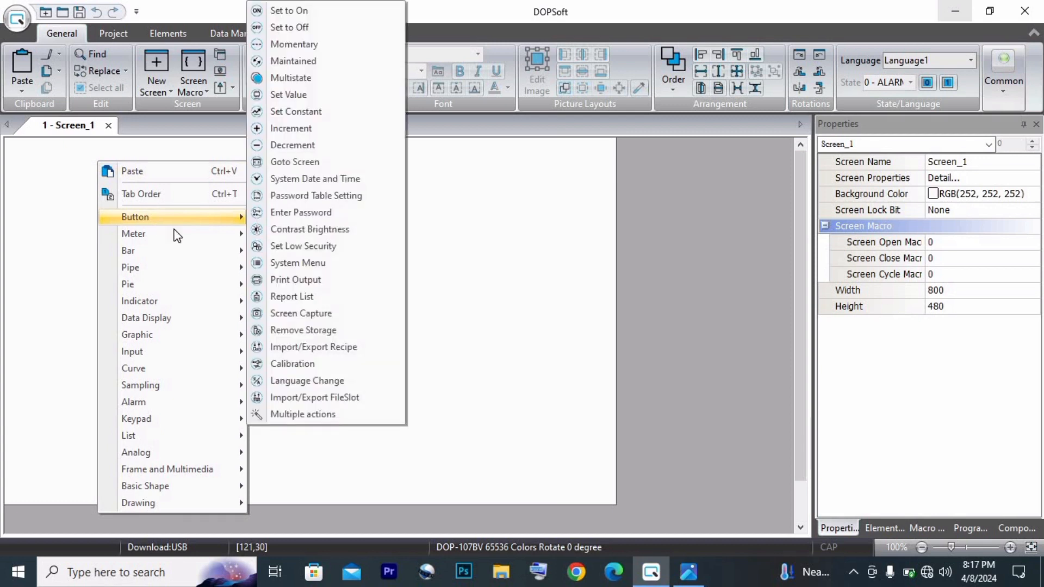
{"action": "mouse_move", "coordinate": [168, 221]}
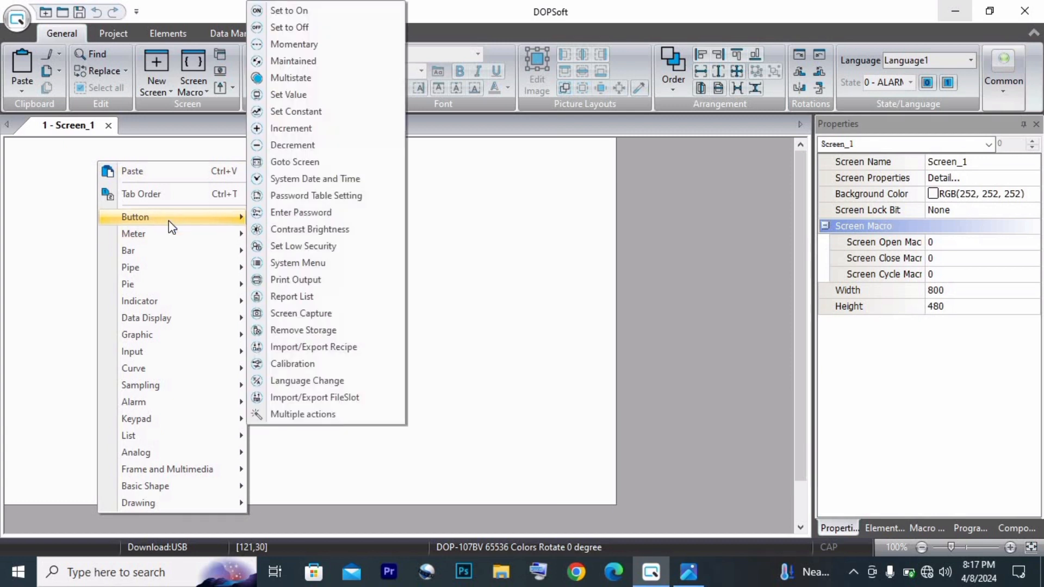
{"action": "left_click", "coordinate": [317, 134]}
{"action": "left_click_drag", "start_coordinate": [118, 185], "coordinate": [199, 261]}
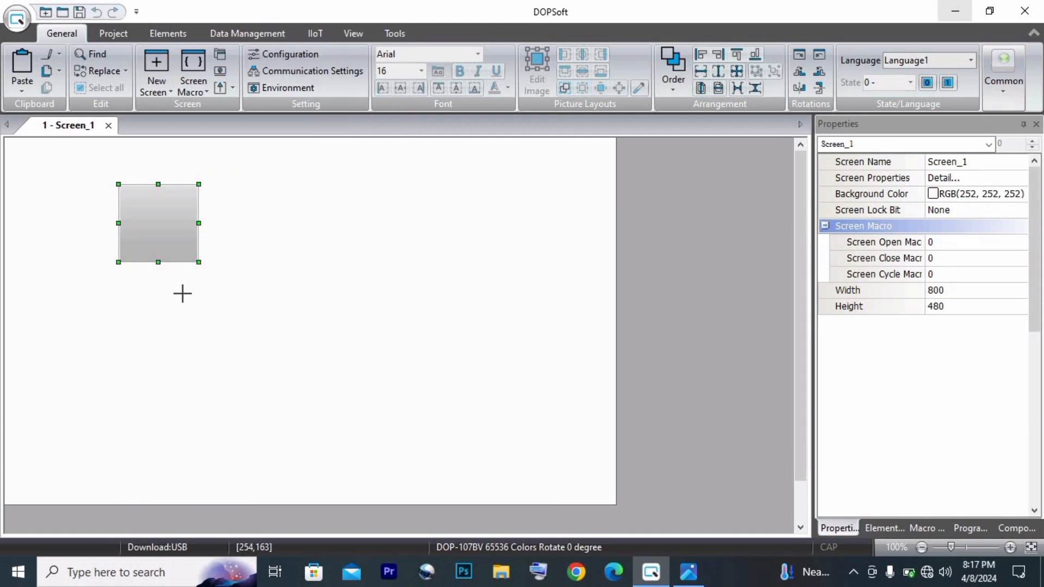
- Set the Increment button's write address to device word D0 on Link1
{"action": "double_click", "coordinate": [173, 241]}
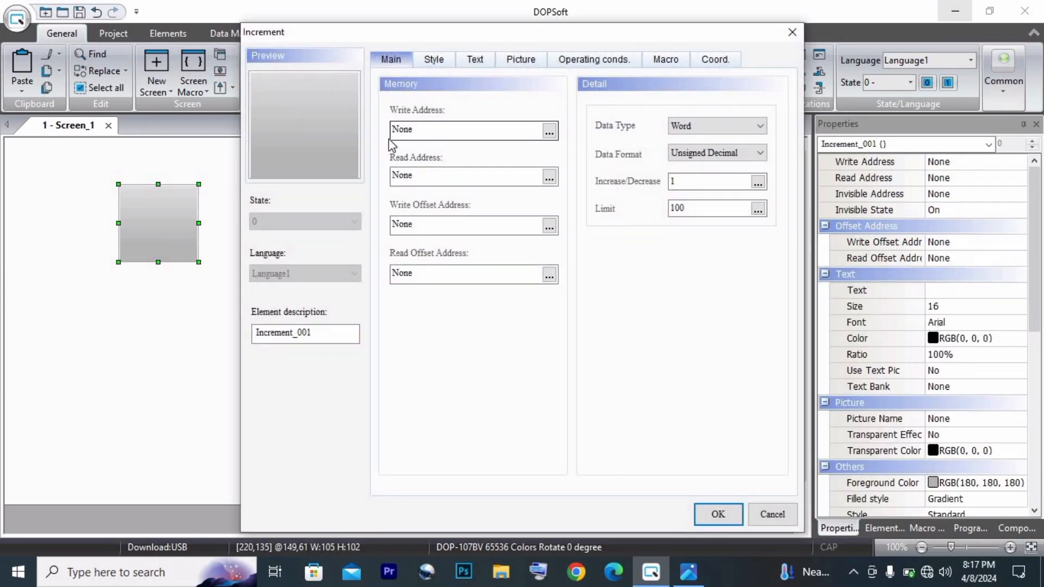
{"action": "left_click", "coordinate": [549, 132]}
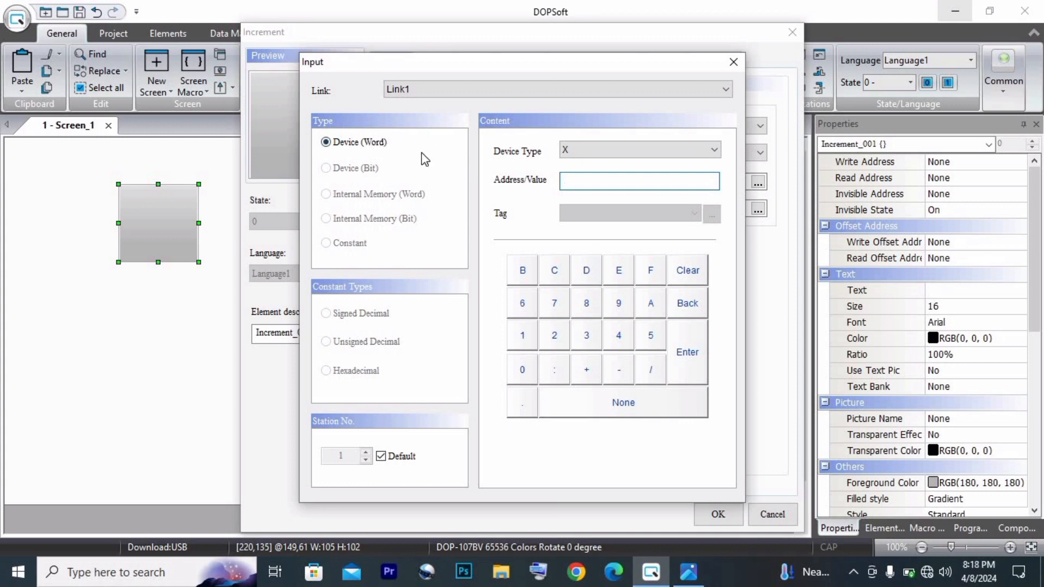
{"action": "left_click", "coordinate": [695, 149]}
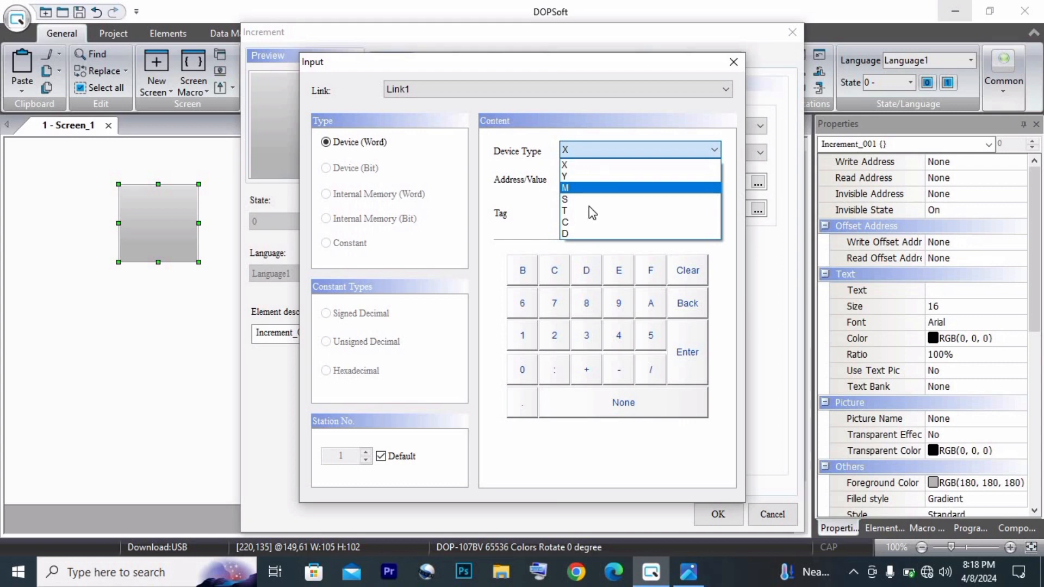
{"action": "left_click", "coordinate": [592, 233]}
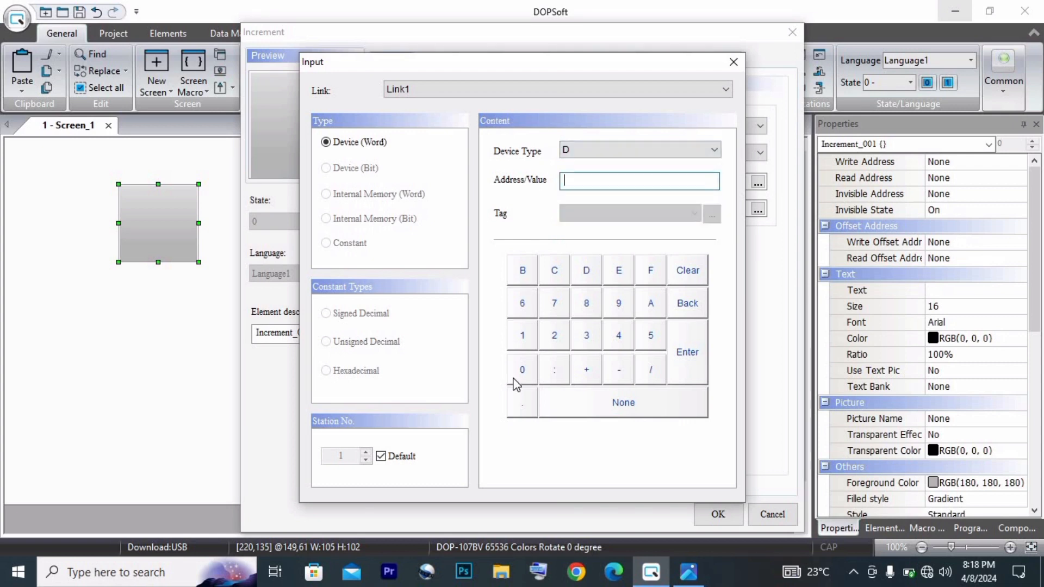
{"action": "left_click", "coordinate": [522, 371]}
{"action": "left_click", "coordinate": [695, 378]}
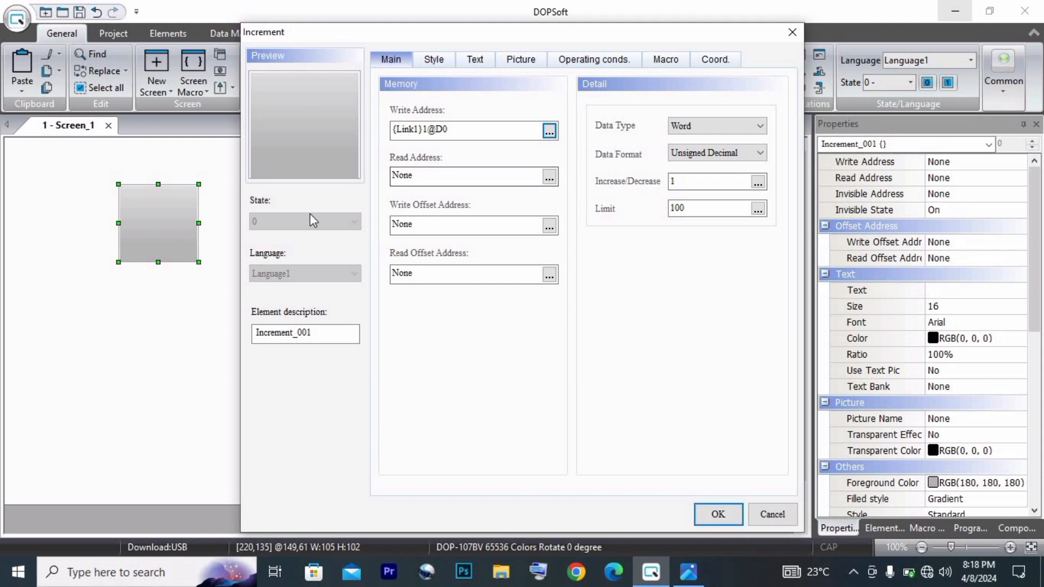
- Set the Increment button's style to Raised and keep its foreground color
{"action": "left_click", "coordinate": [441, 71]}
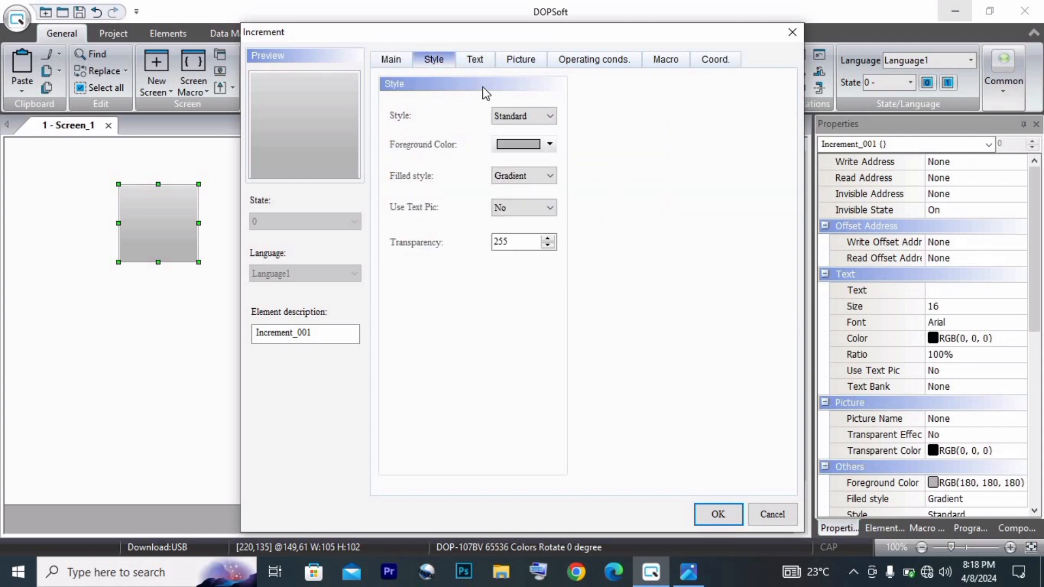
{"action": "left_click", "coordinate": [534, 116]}
{"action": "left_click", "coordinate": [511, 136]}
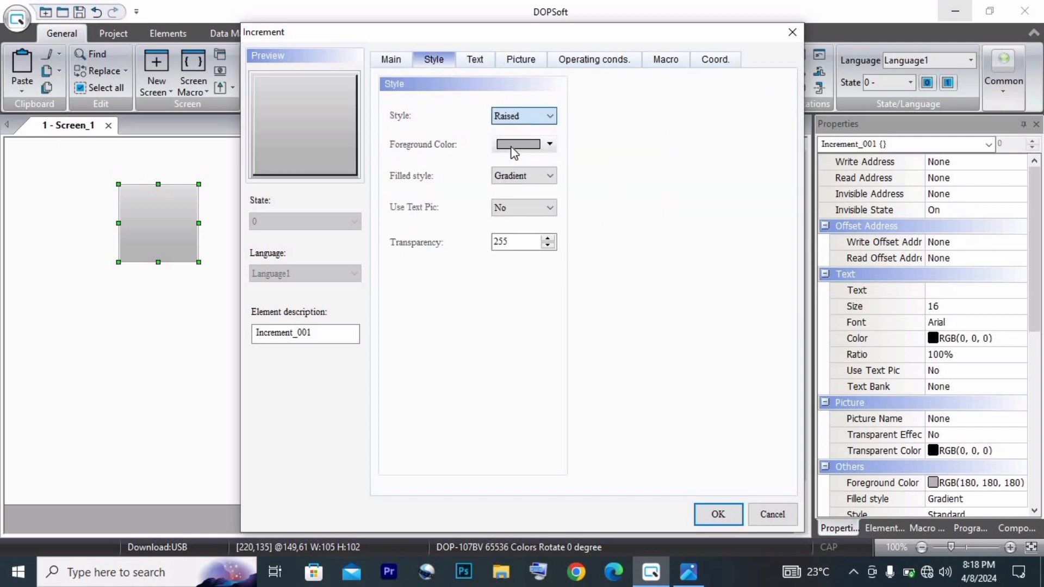
{"action": "left_click", "coordinate": [550, 146]}
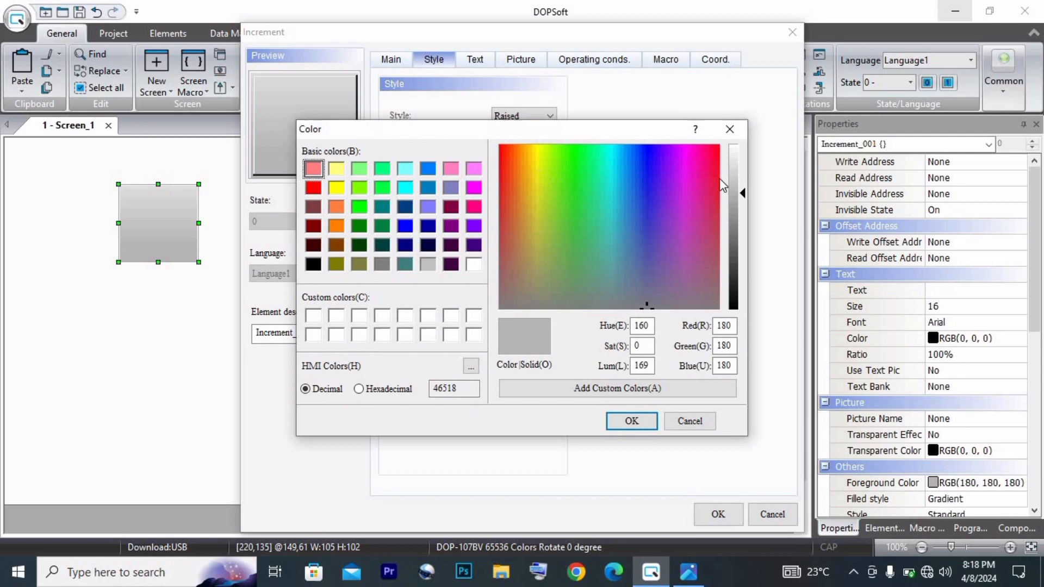
{"action": "left_click", "coordinate": [730, 128]}
- Assign the blue up-arrow picture Vector/Action Button/4 to the Increment button and set its stretch mode to Stretch All
{"action": "left_click", "coordinate": [528, 61]}
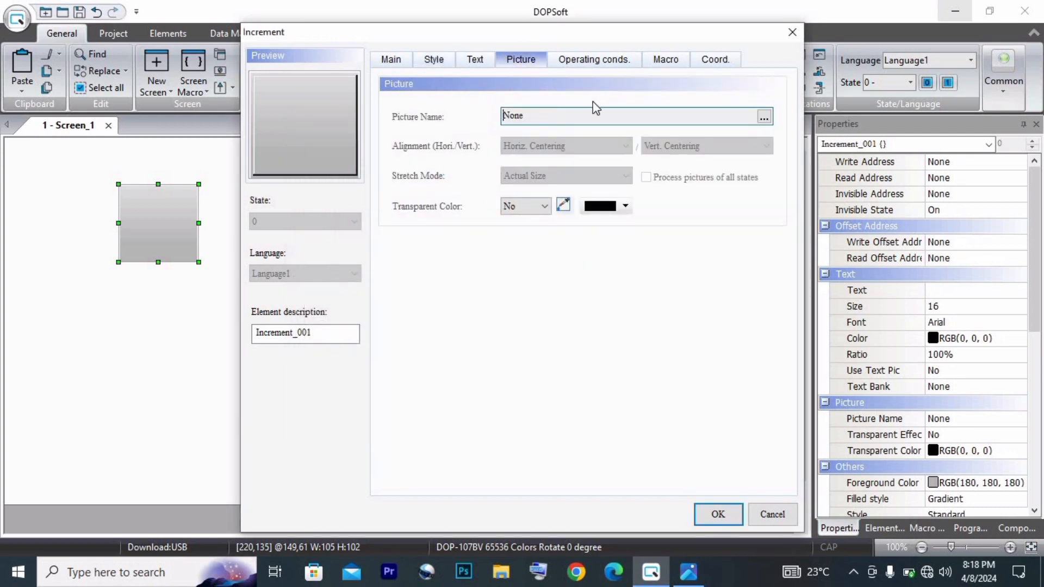
{"action": "left_click", "coordinate": [768, 117]}
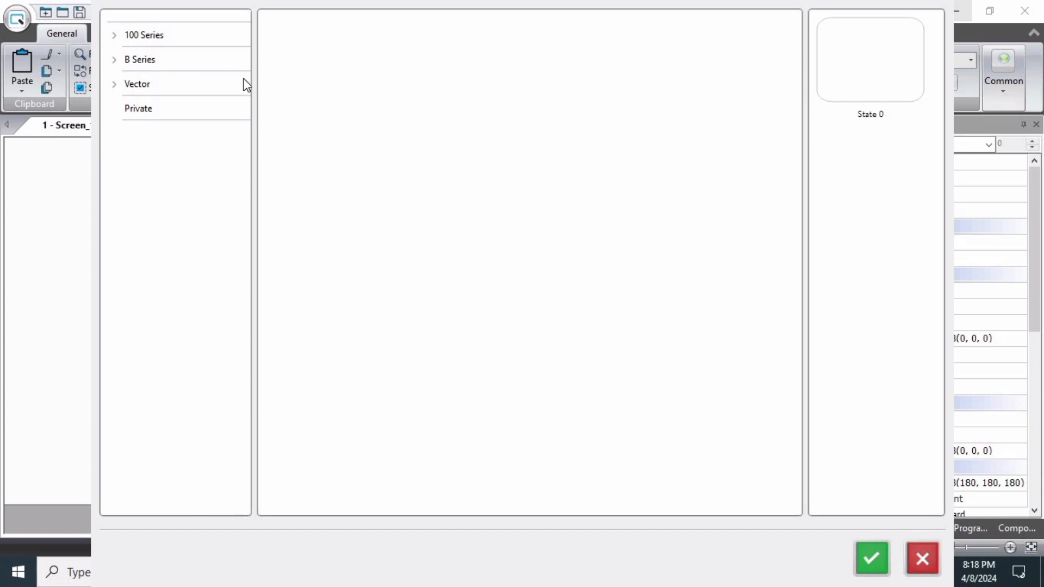
{"action": "left_click", "coordinate": [119, 84]}
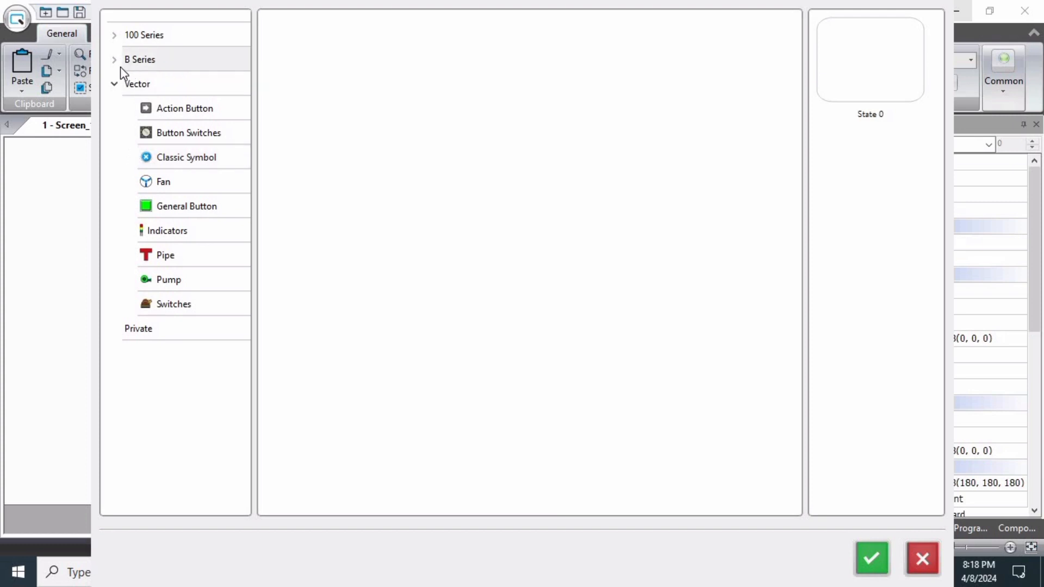
{"action": "left_click", "coordinate": [164, 104]}
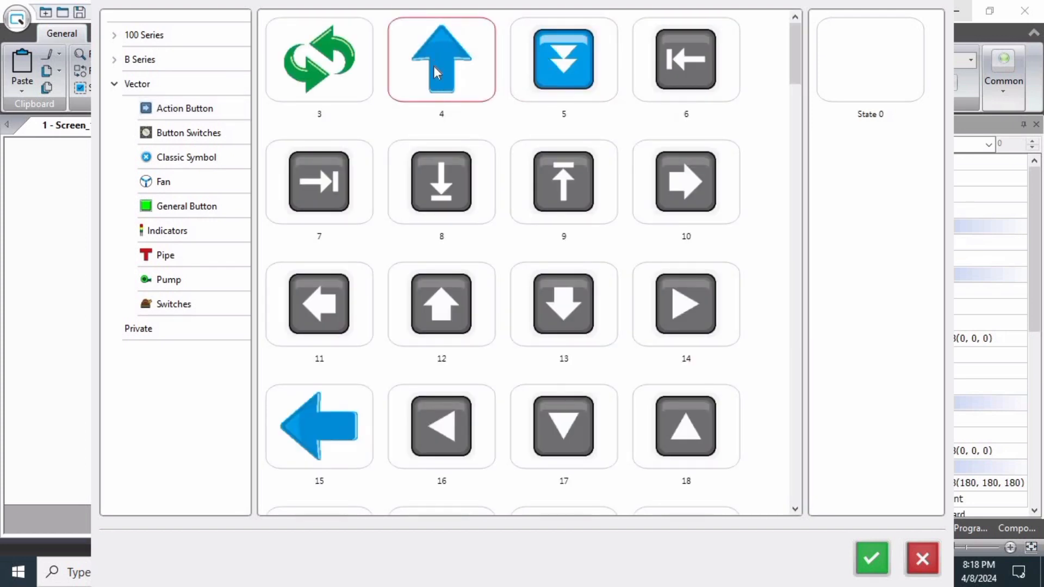
{"action": "mouse_move", "coordinate": [797, 84]}
{"action": "left_mouse_down"}
{"action": "mouse_move", "coordinate": [783, 217]}
{"action": "mouse_move", "coordinate": [788, 93]}
{"action": "left_mouse_up"}
{"action": "scroll", "coordinate": [794, 77], "scroll_direction": "up", "scroll_amount": 2}
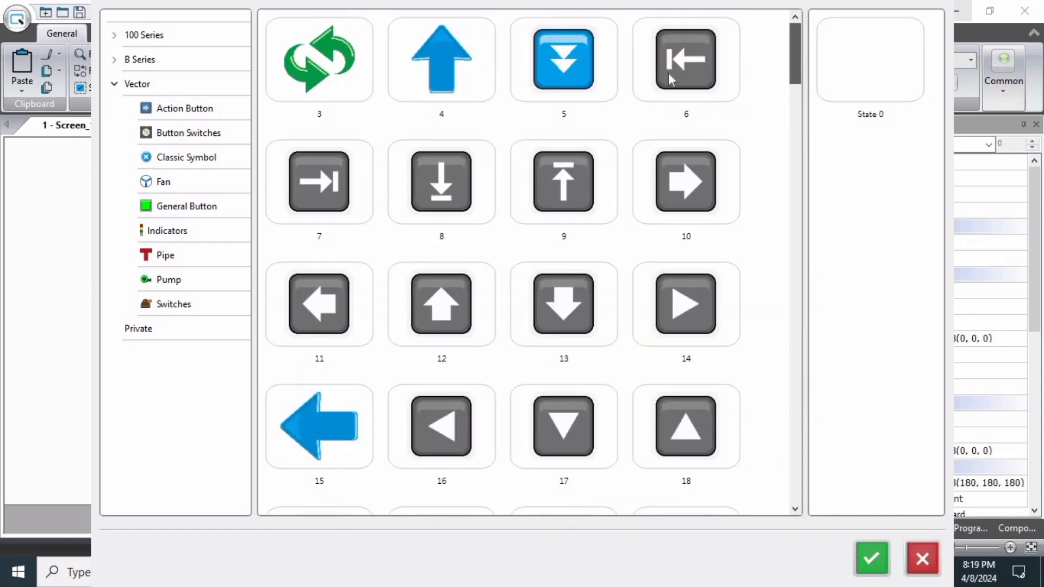
{"action": "left_click", "coordinate": [448, 89]}
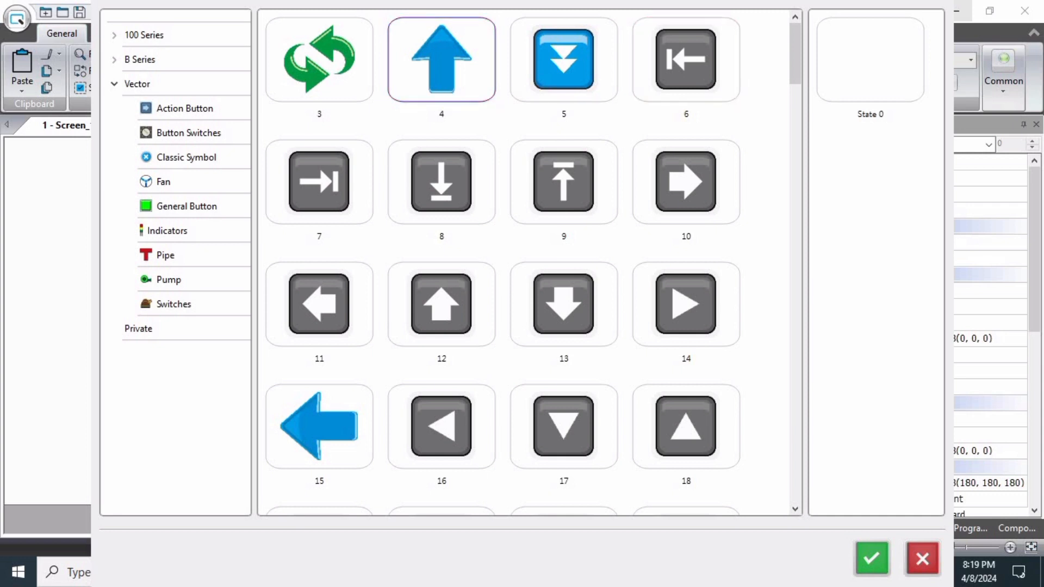
{"action": "left_click", "coordinate": [875, 82]}
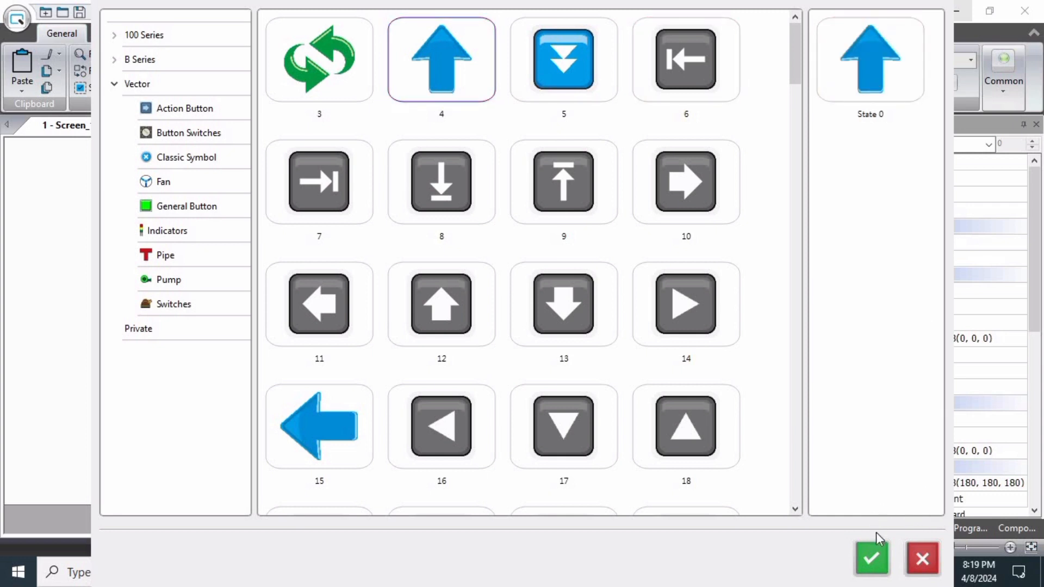
{"action": "left_click", "coordinate": [876, 555]}
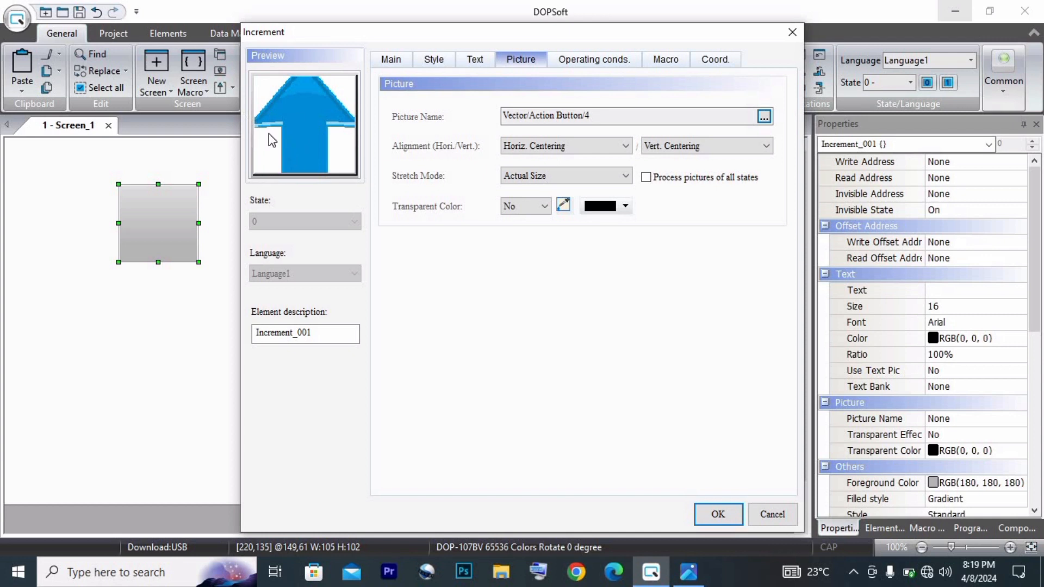
{"action": "left_click", "coordinate": [592, 177]}
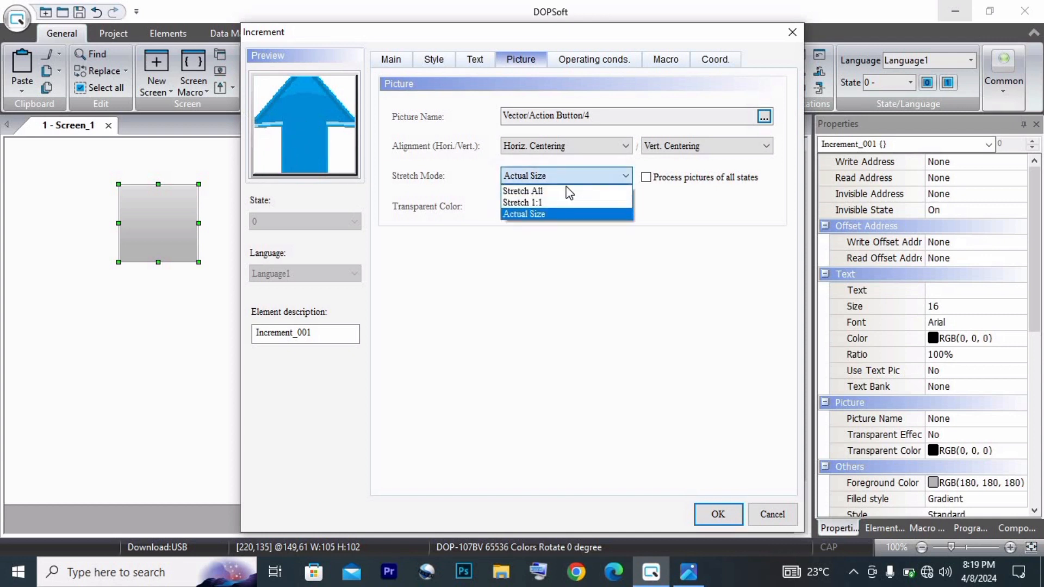
{"action": "left_click", "coordinate": [568, 191]}
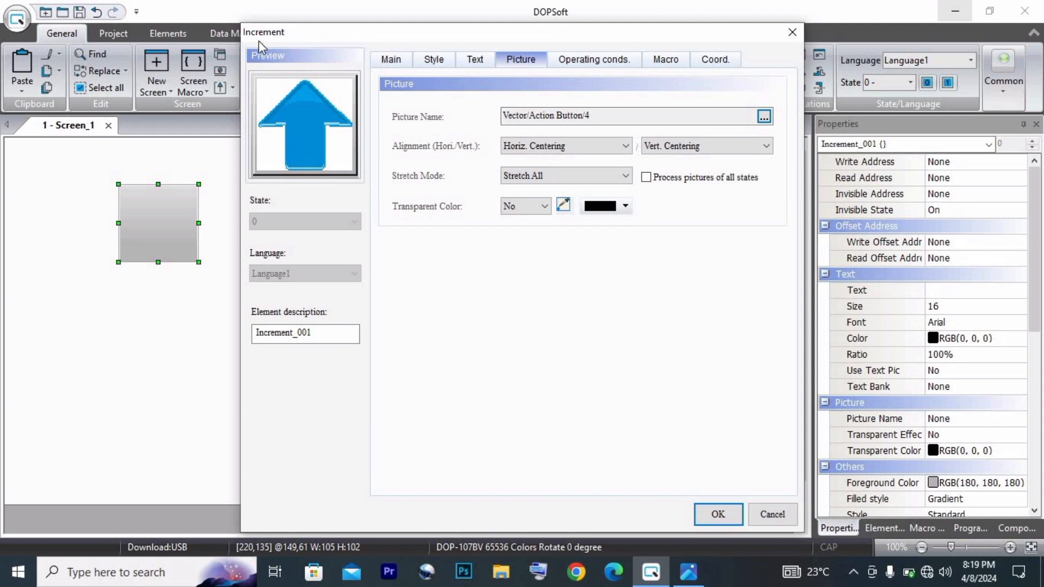
- Try the Signed Decimal data format for the Increment button and return it to Unsigned Decimal
{"action": "left_click", "coordinate": [433, 61]}
{"action": "left_click", "coordinate": [395, 61]}
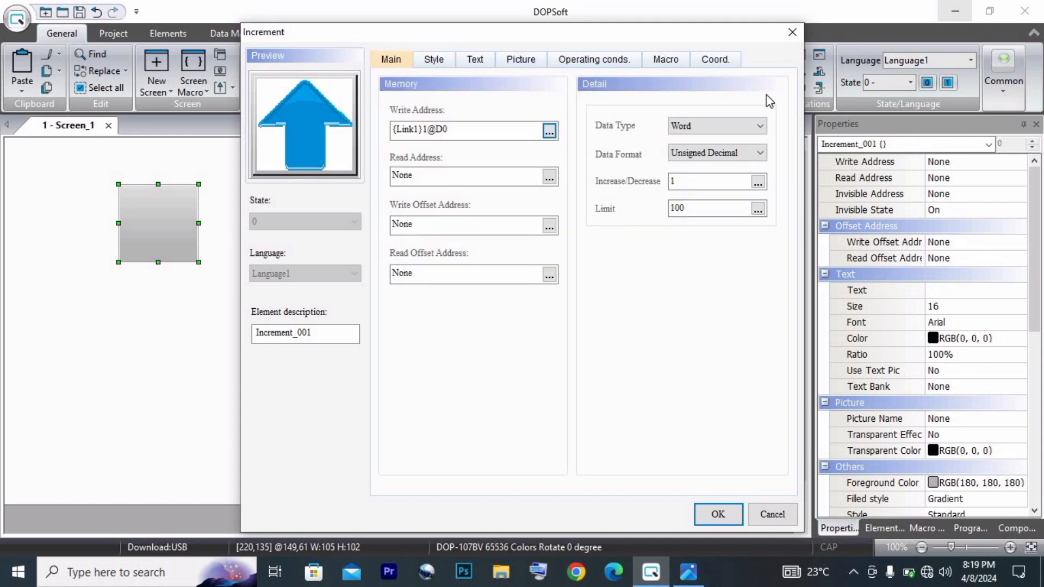
{"action": "left_click", "coordinate": [739, 154]}
{"action": "left_click", "coordinate": [723, 190]}
{"action": "left_click", "coordinate": [732, 152]}
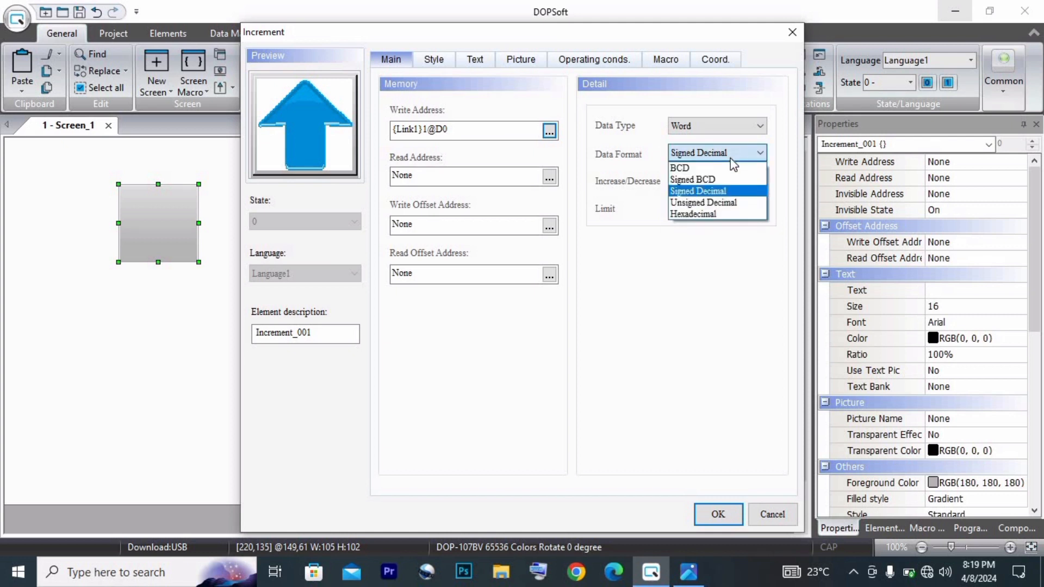
{"action": "left_click", "coordinate": [725, 203]}
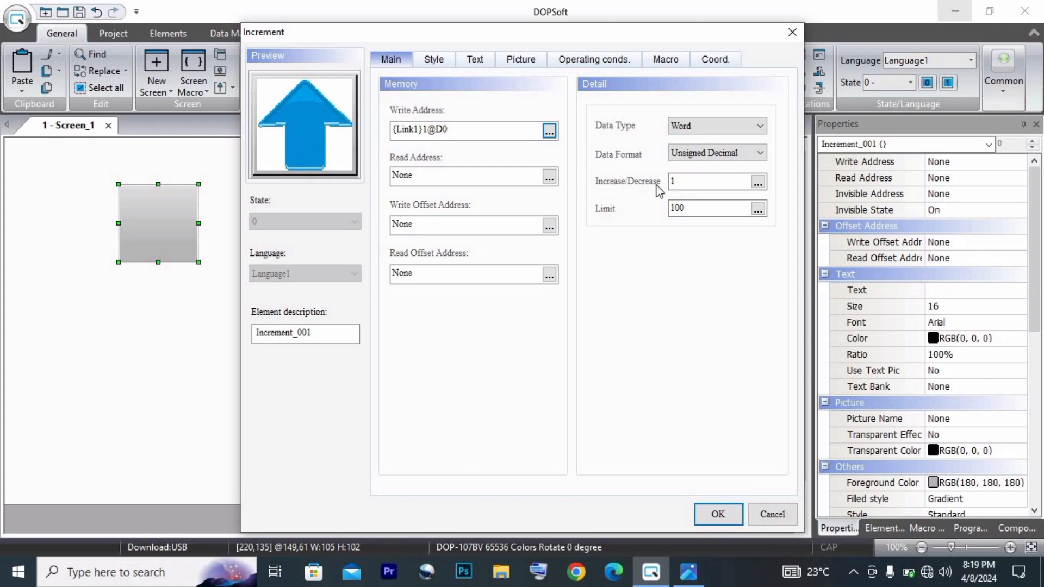
- Try a constant increment amount of 5 and set the amount back to 1
{"action": "left_click", "coordinate": [757, 182]}
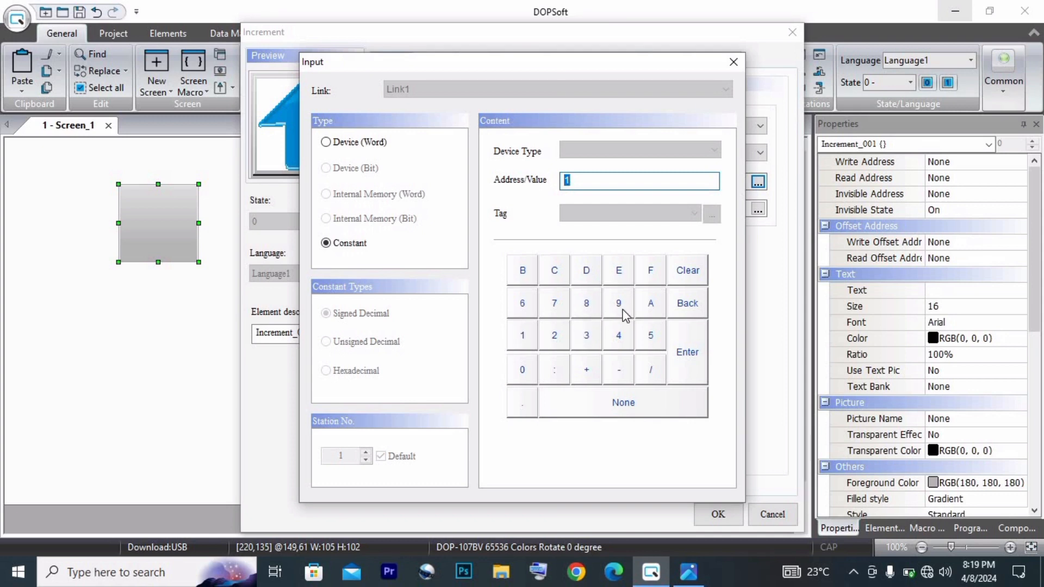
{"action": "left_click", "coordinate": [654, 341]}
{"action": "left_click", "coordinate": [696, 357]}
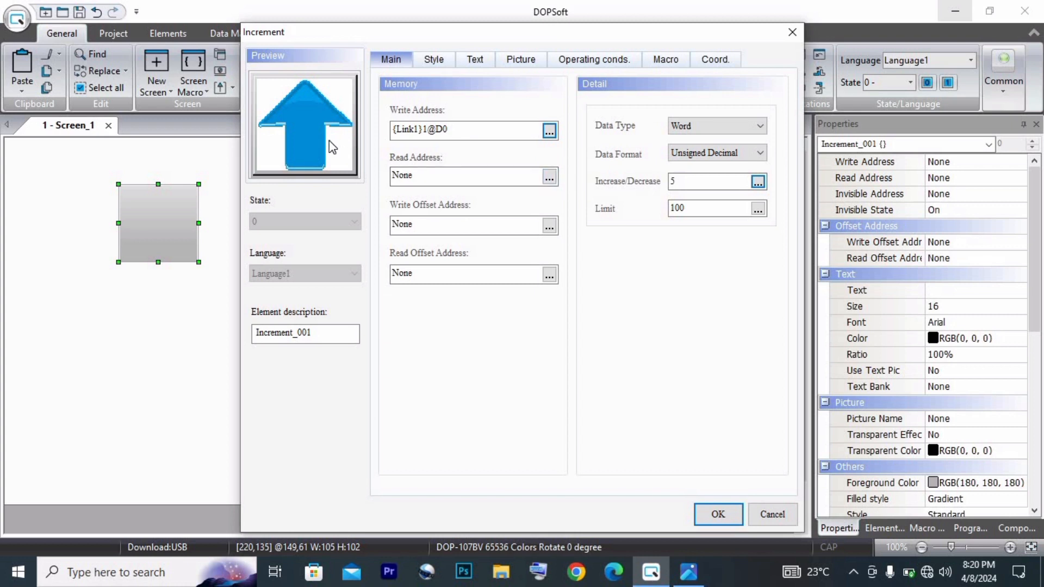
{"action": "left_click", "coordinate": [758, 181]}
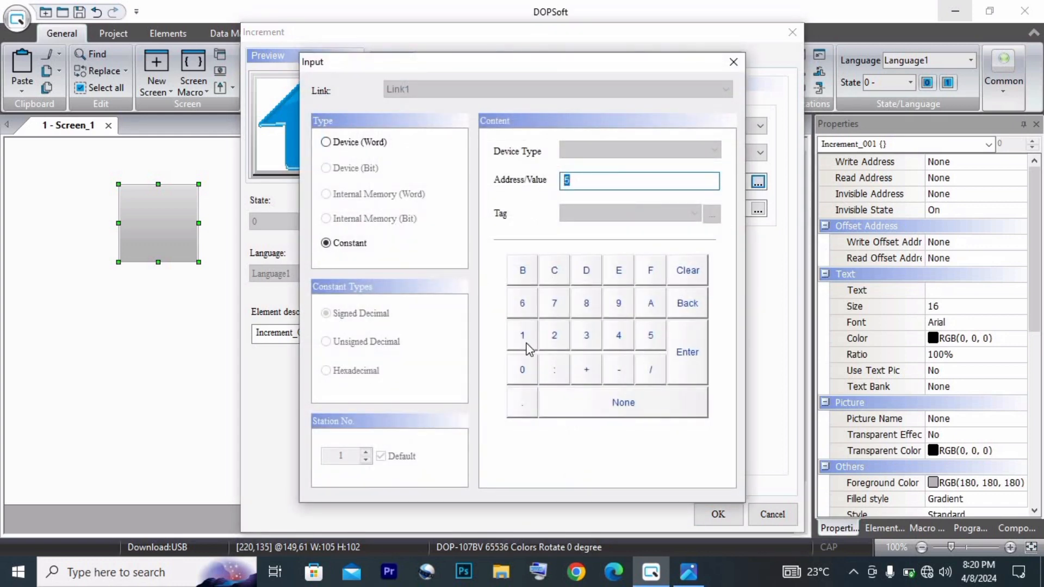
{"action": "left_click", "coordinate": [527, 334]}
{"action": "left_click", "coordinate": [682, 342]}
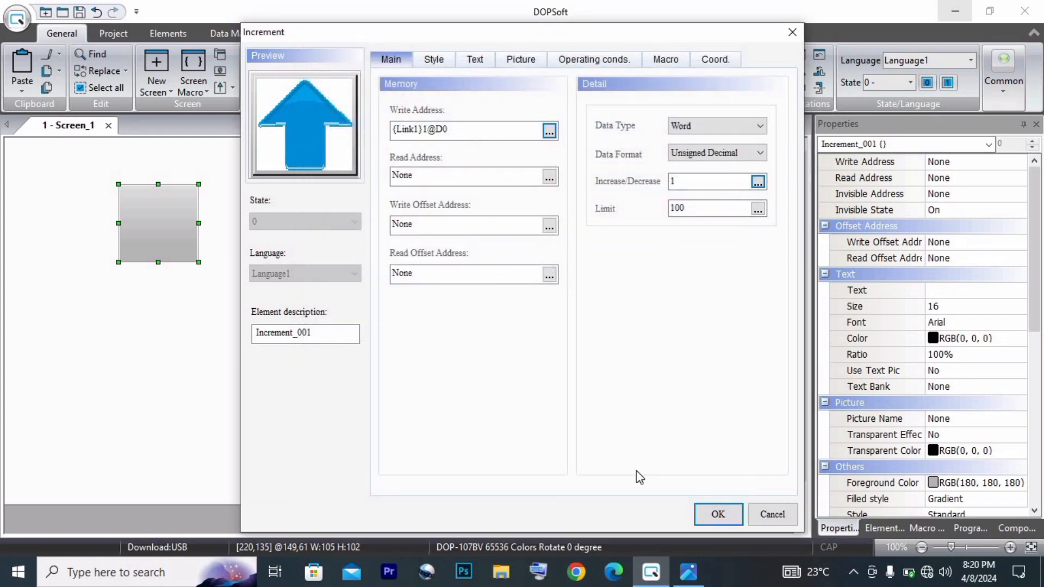
- Check the Increment button's limit and text settings, and apply its configuration
{"action": "left_click", "coordinate": [719, 212]}
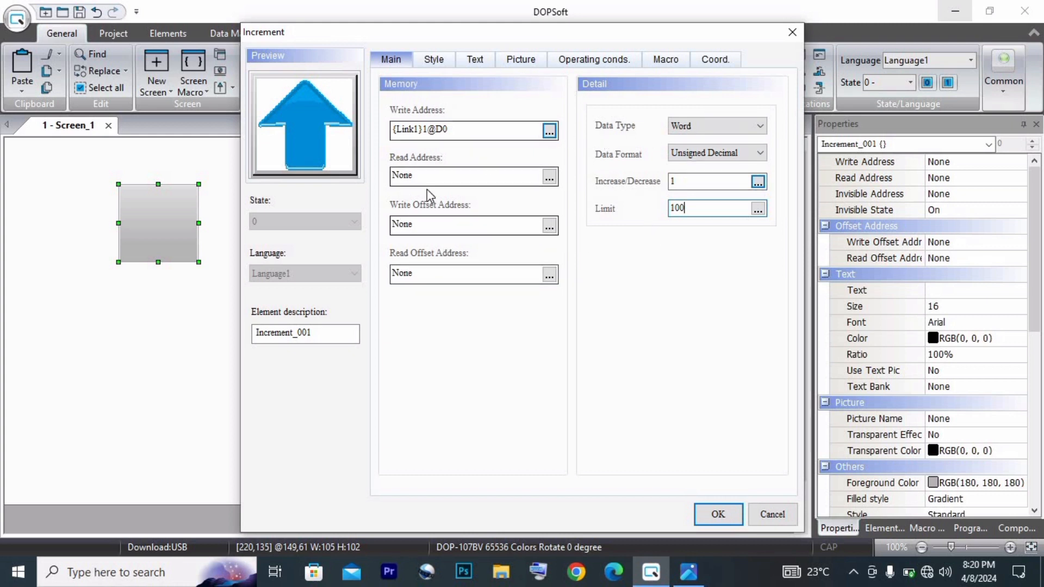
{"action": "left_click", "coordinate": [475, 61]}
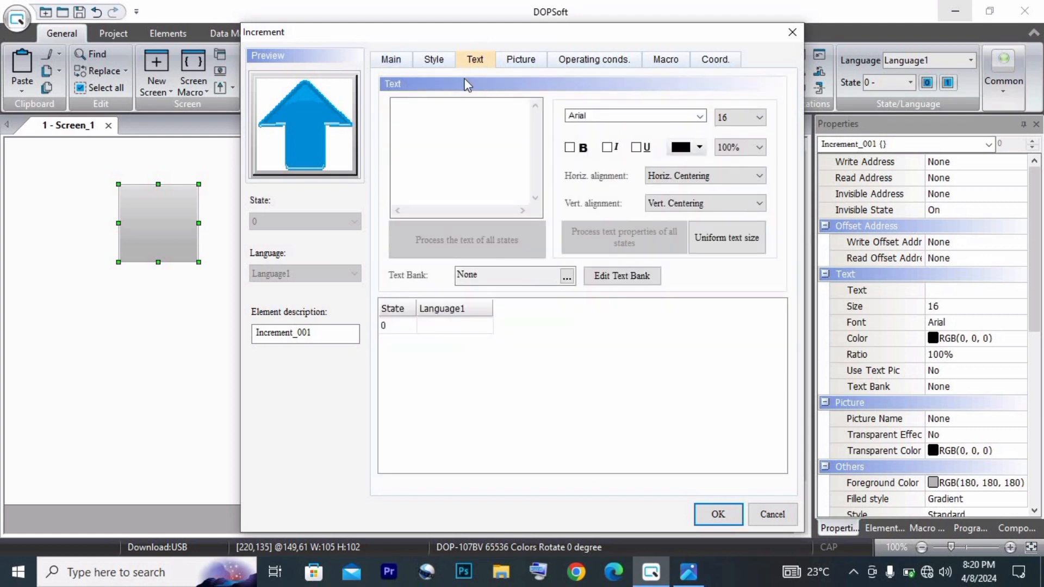
{"action": "left_click", "coordinate": [396, 105]}
{"action": "left_click", "coordinate": [392, 61]}
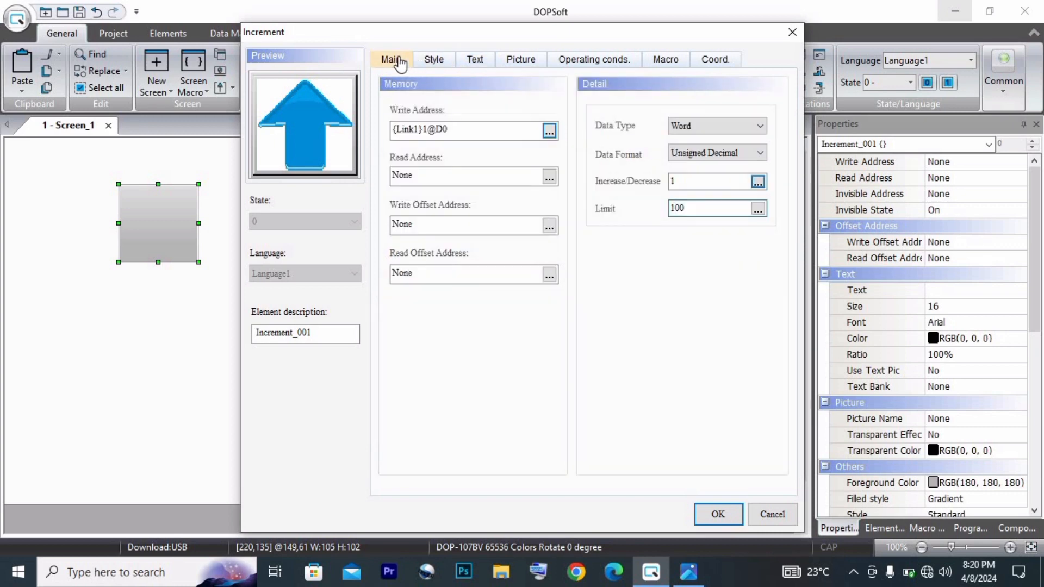
{"action": "left_click", "coordinate": [715, 517]}
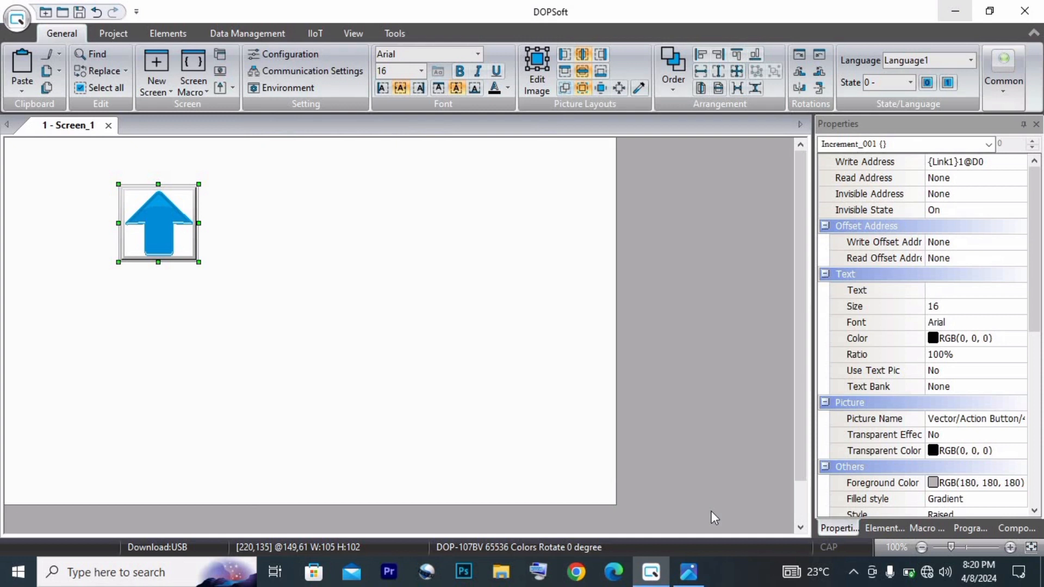
{"action": "left_click", "coordinate": [200, 302]}
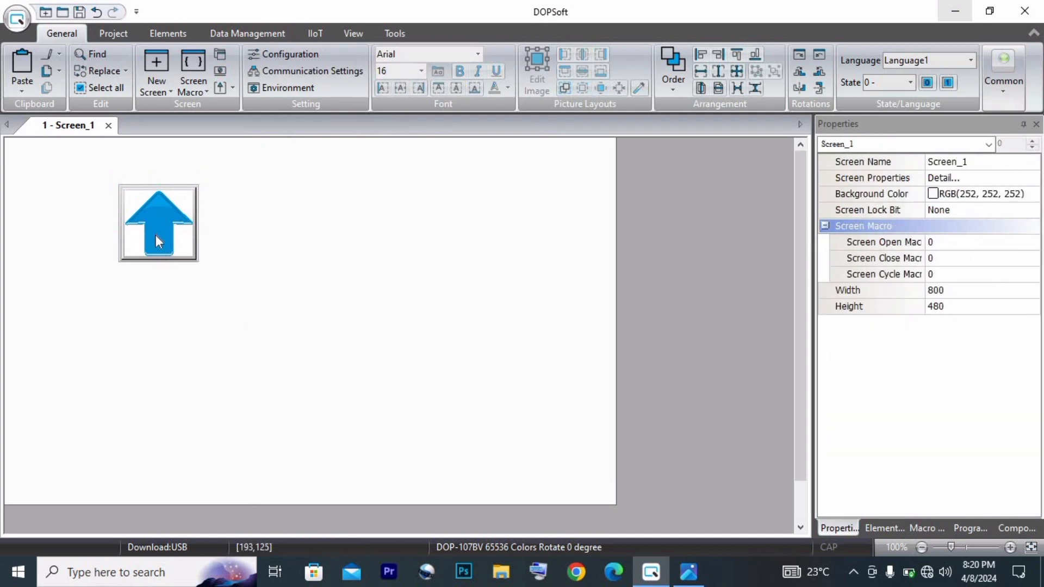
- Place a Decrement button about 100 by 93 in size directly below the Increment button
{"action": "right_click", "coordinate": [151, 309]}
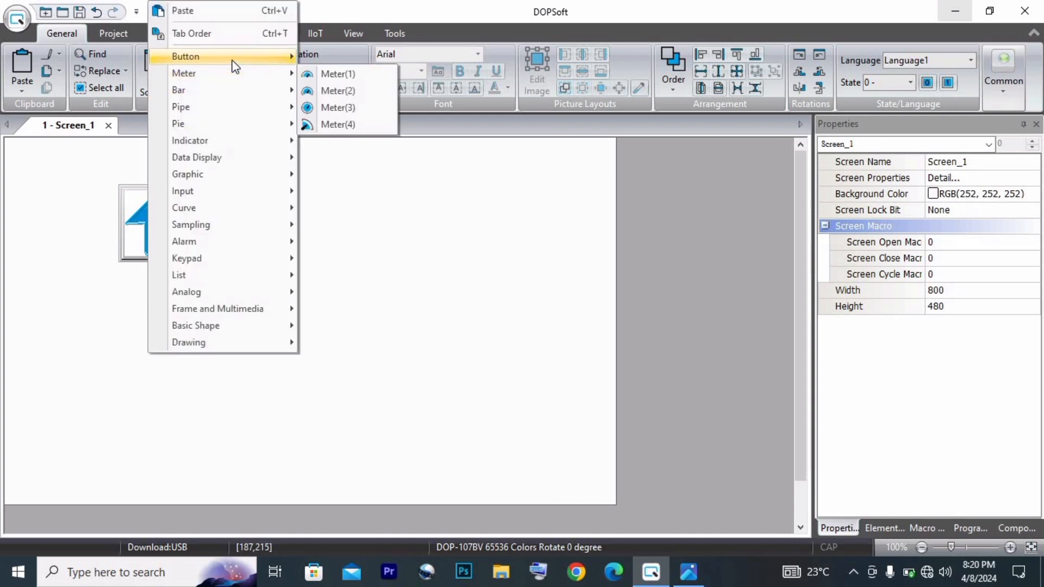
{"action": "mouse_move", "coordinate": [234, 65]}
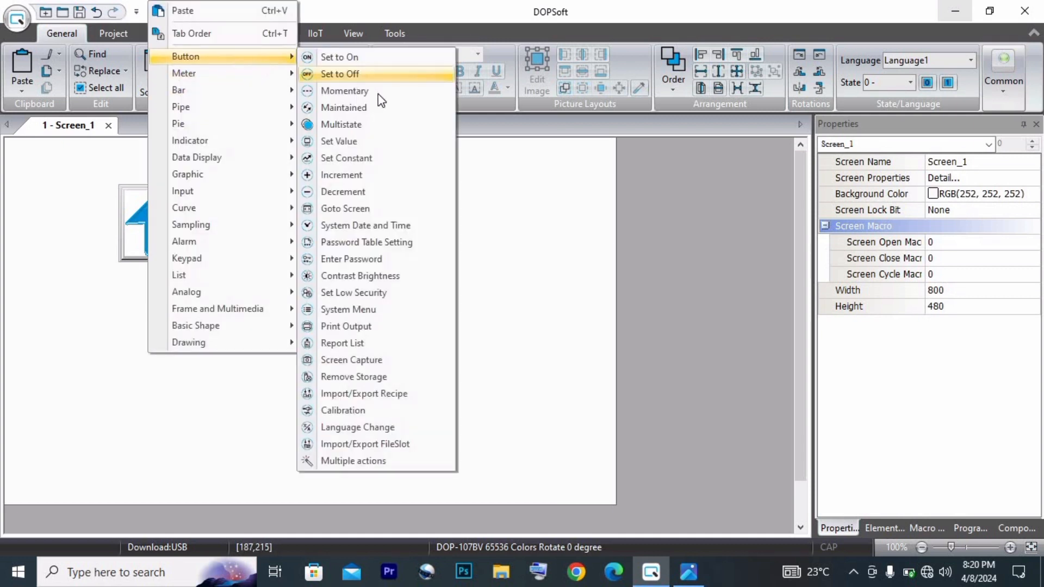
{"action": "left_click", "coordinate": [344, 204]}
{"action": "left_click_drag", "start_coordinate": [120, 274], "coordinate": [197, 343]}
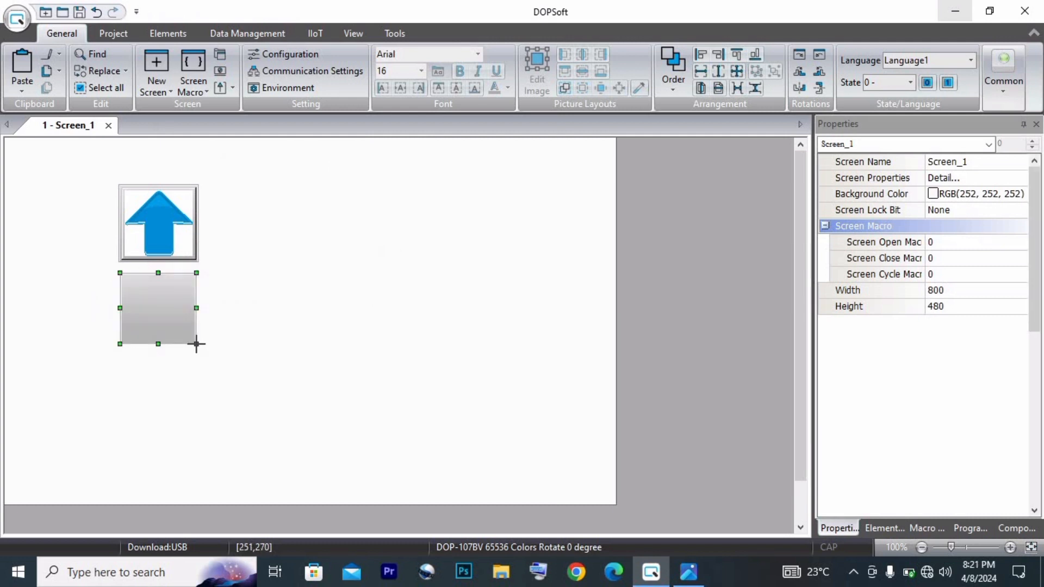
- Set the Decrement button's write address to device type D, address 0, on Link1
{"action": "double_click", "coordinate": [158, 318]}
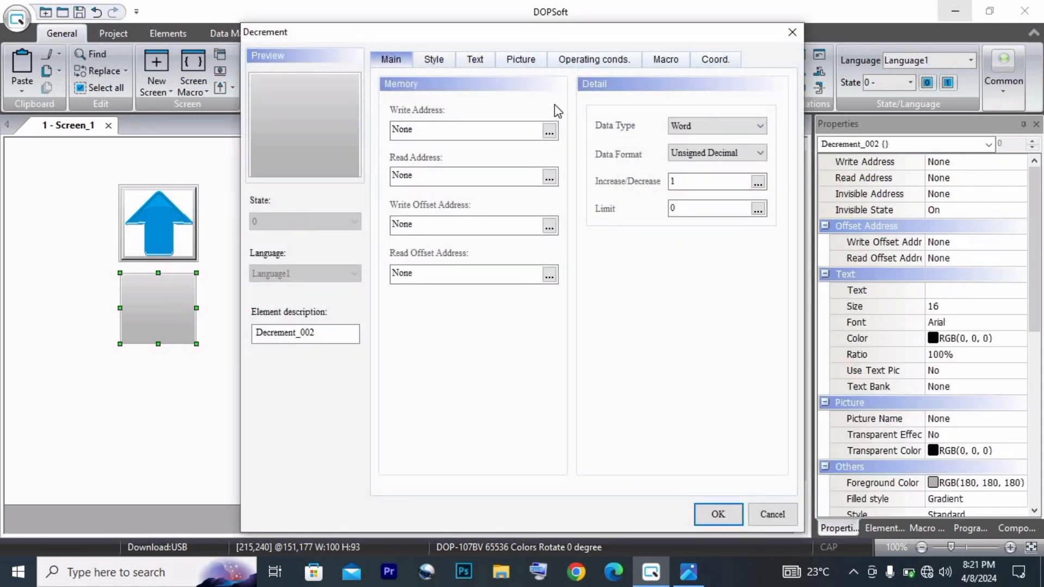
{"action": "left_click", "coordinate": [549, 131]}
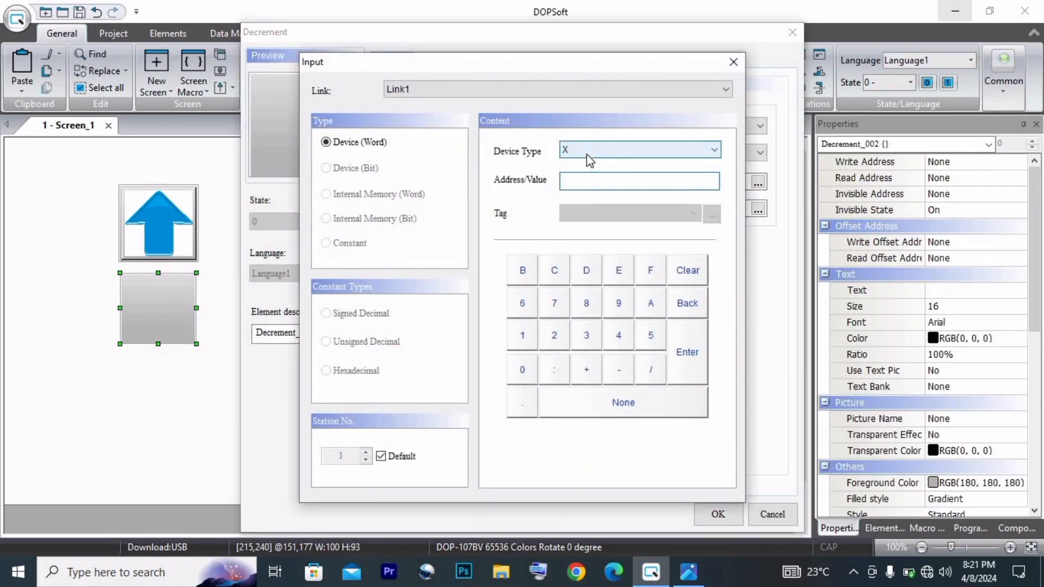
{"action": "left_click", "coordinate": [591, 158]}
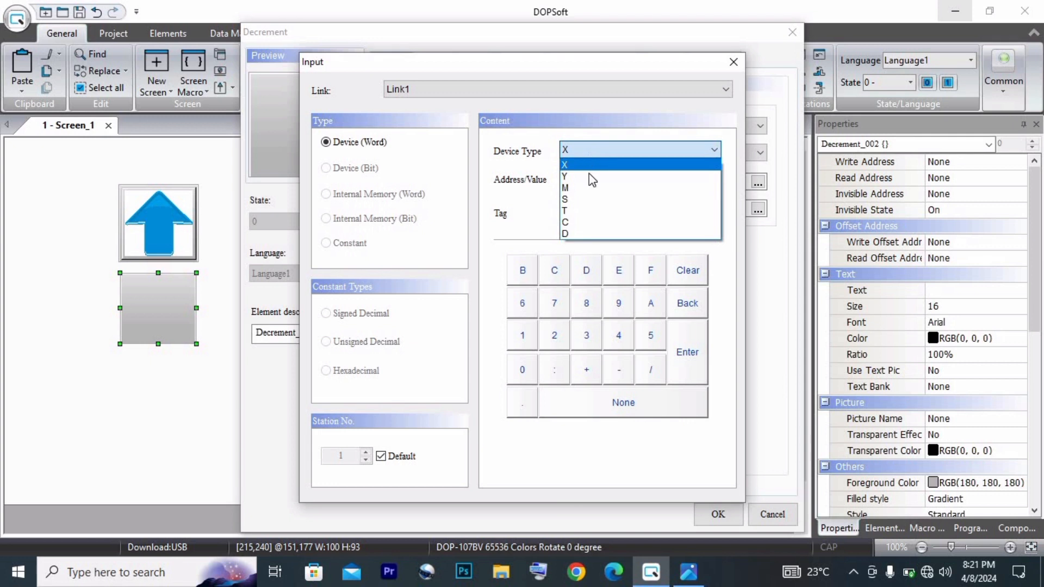
{"action": "left_click", "coordinate": [577, 234]}
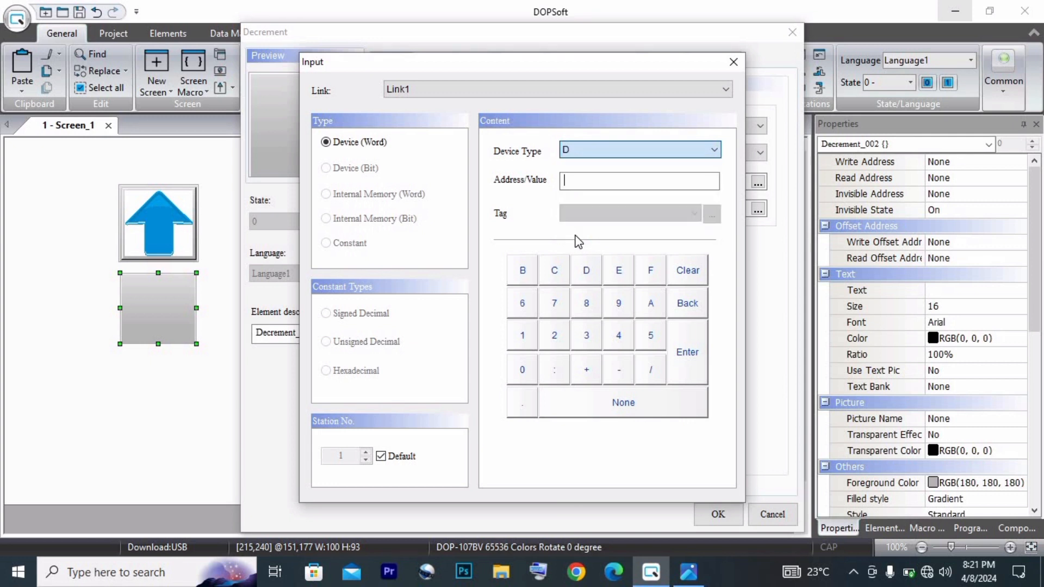
{"action": "left_click", "coordinate": [522, 375]}
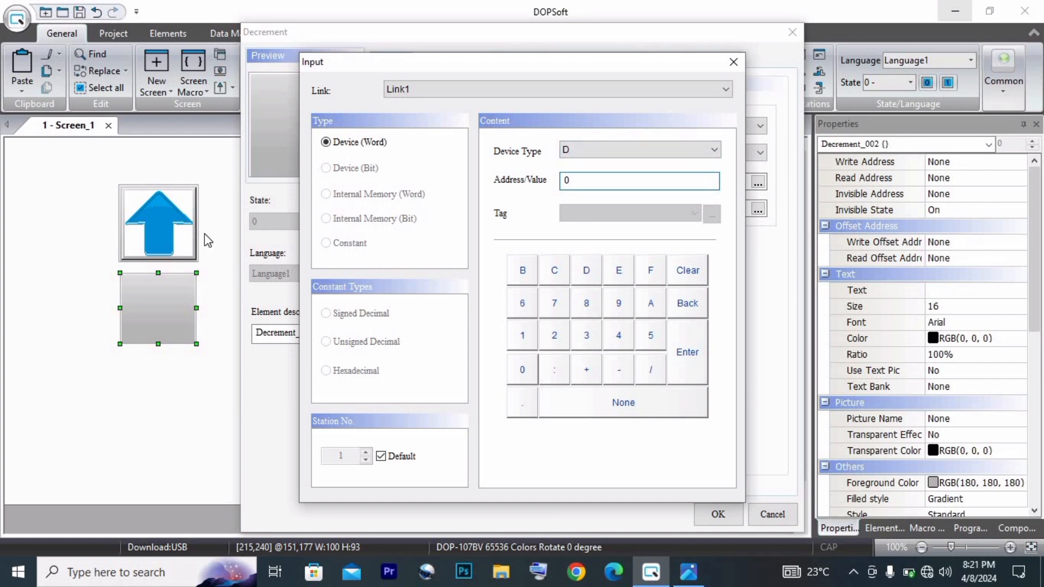
{"action": "left_click", "coordinate": [697, 374]}
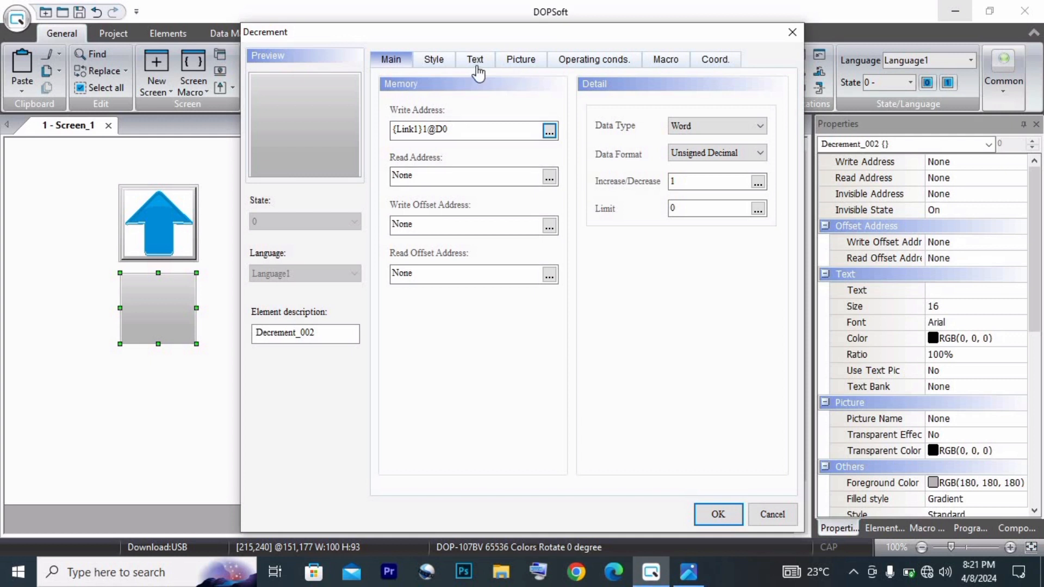
- Choose the blue up-arrow picture Vector/Action Button/4 for the Decrement button
{"action": "left_click", "coordinate": [520, 60]}
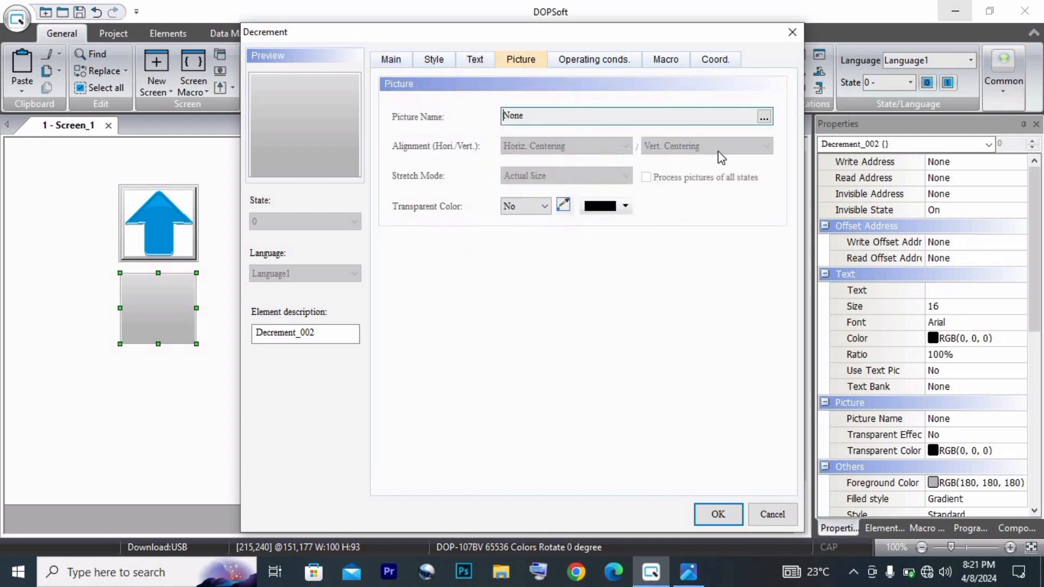
{"action": "left_click", "coordinate": [763, 117]}
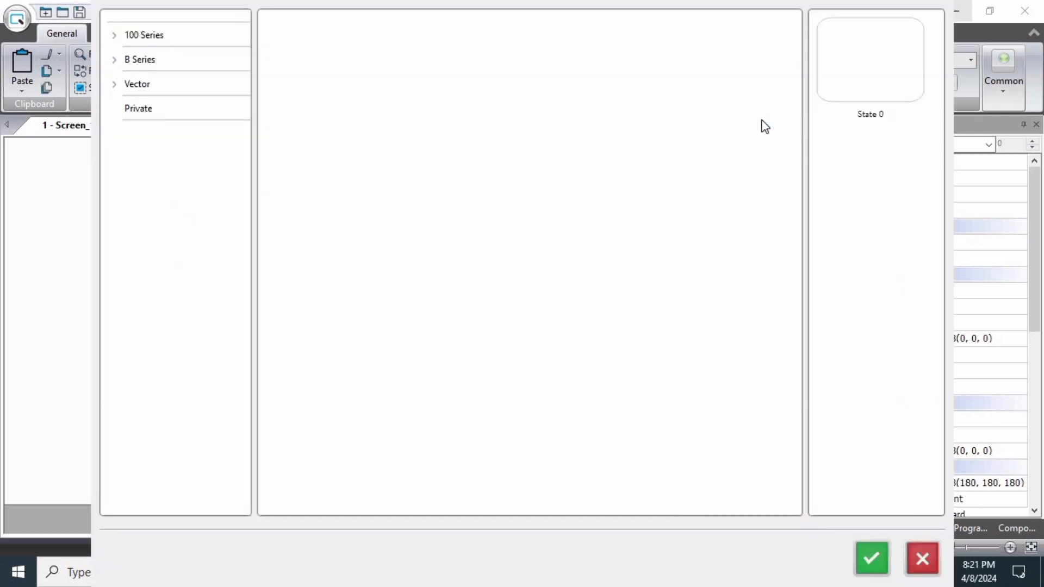
{"action": "left_click", "coordinate": [119, 85]}
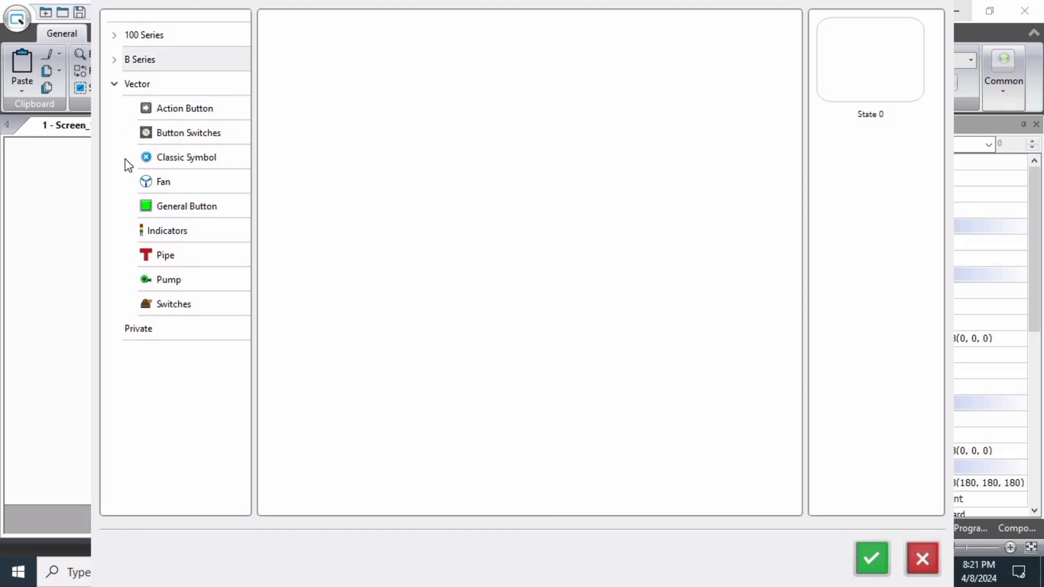
{"action": "left_click", "coordinate": [165, 113]}
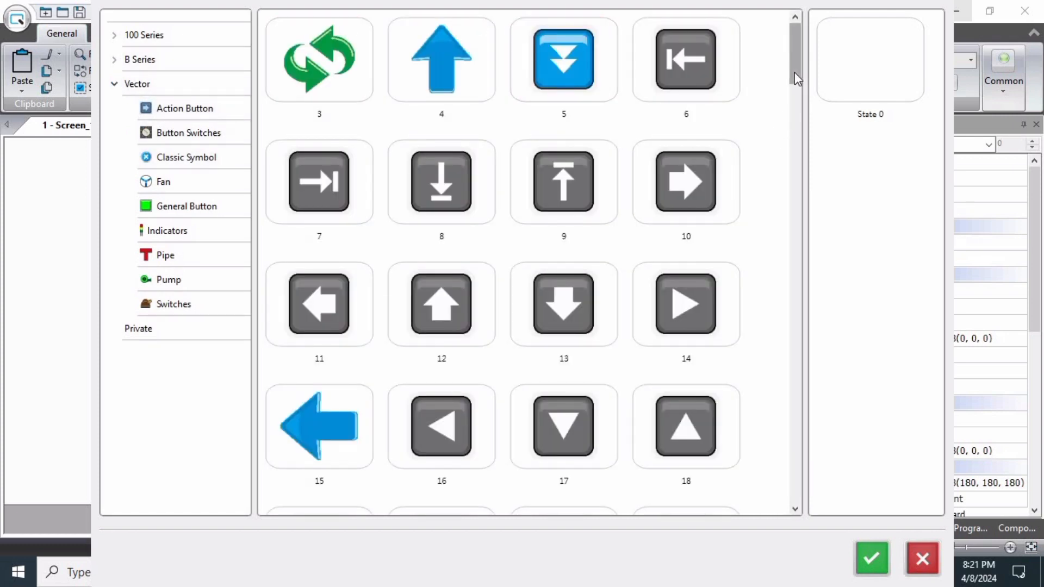
{"action": "scroll", "coordinate": [794, 72], "scroll_direction": "down", "scroll_amount": 1}
{"action": "scroll", "coordinate": [795, 71], "scroll_direction": "up", "scroll_amount": 1}
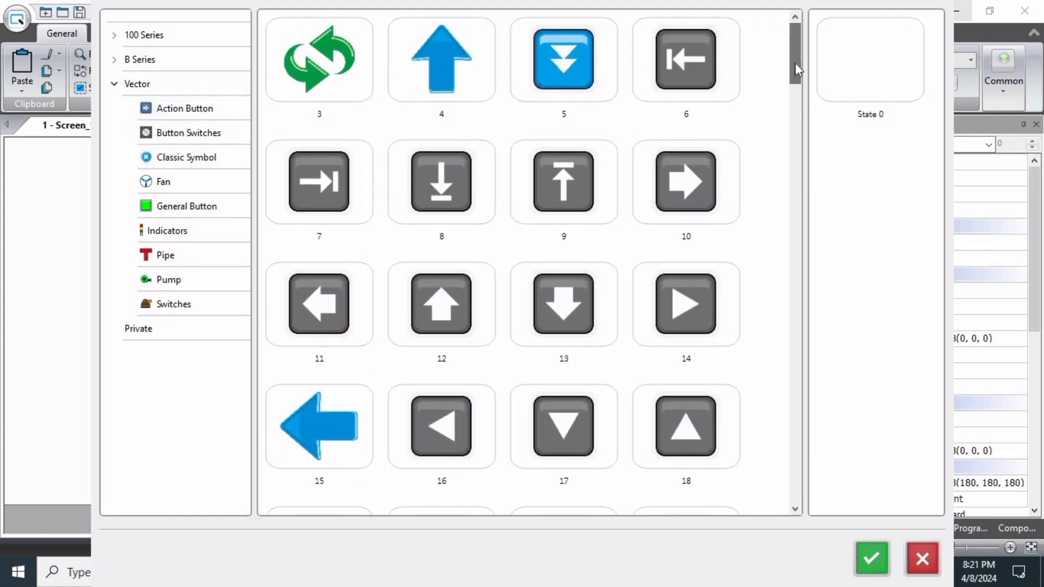
{"action": "left_click", "coordinate": [455, 64]}
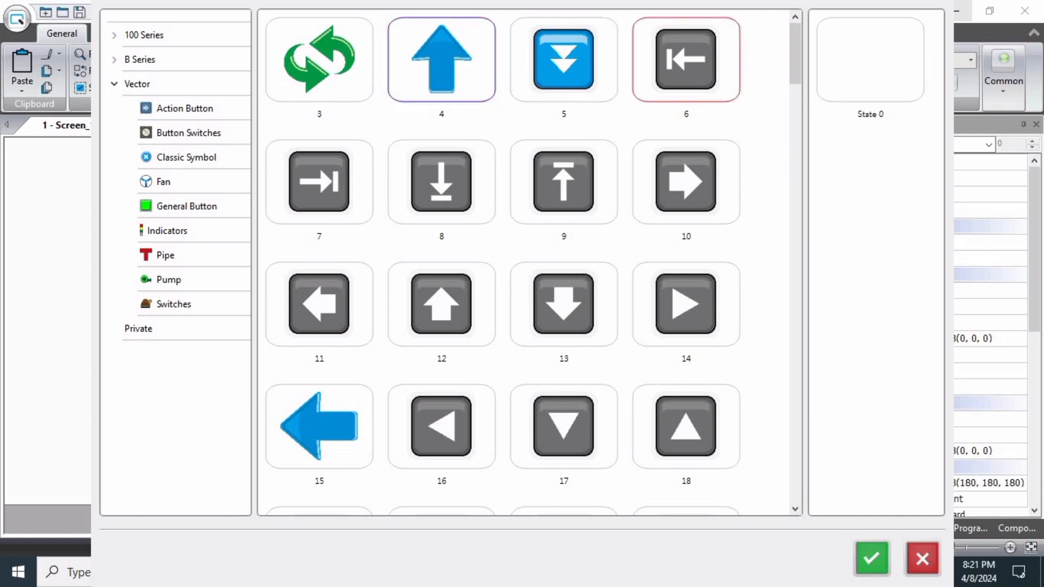
{"action": "left_click", "coordinate": [879, 61]}
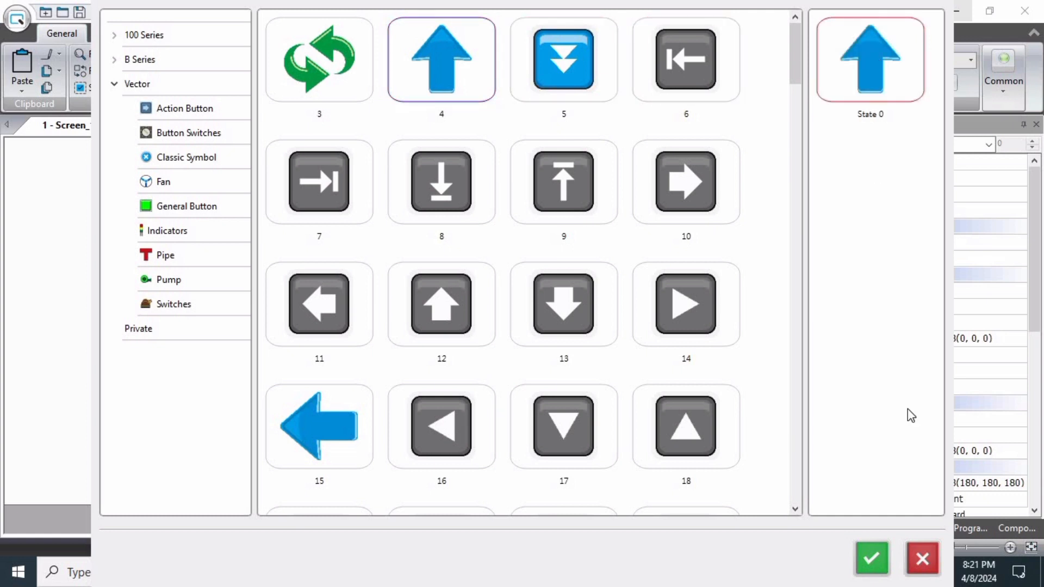
{"action": "left_click", "coordinate": [870, 558]}
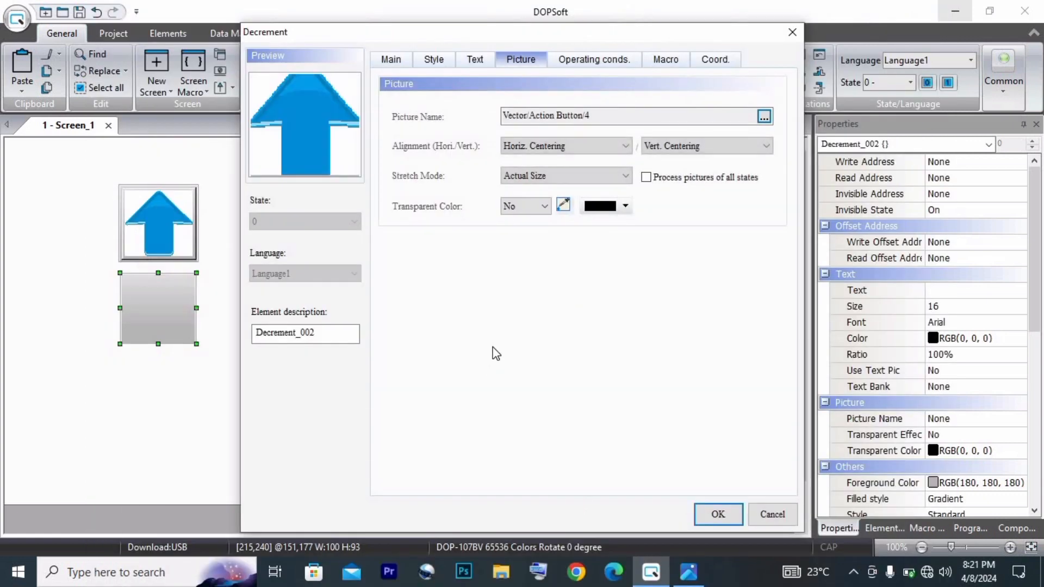
- Set the Decrement button's data format to Signed Decimal and its limit to -100, and apply the configuration
{"action": "left_click", "coordinate": [404, 72]}
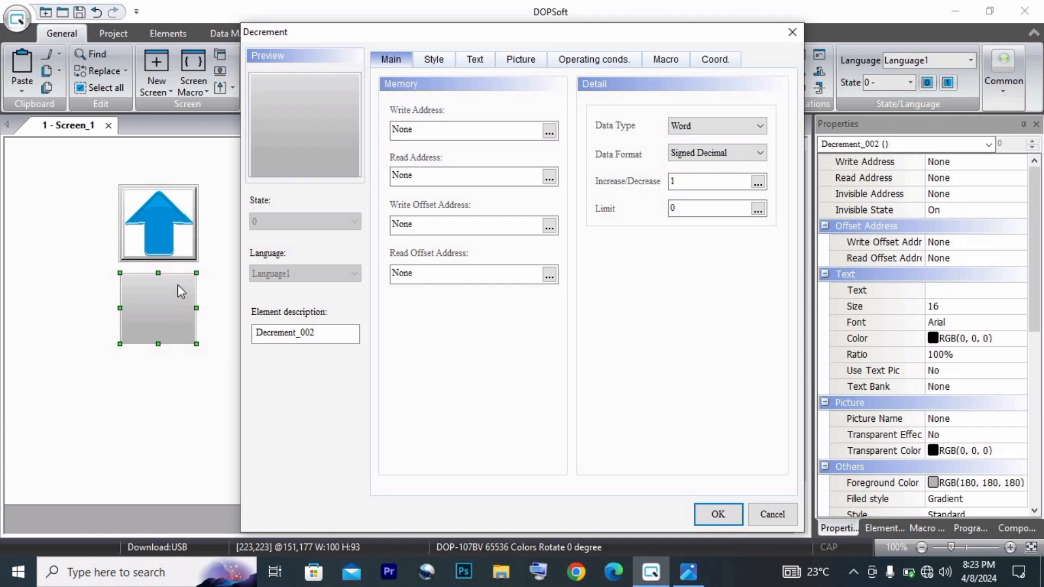
{"action": "left_click", "coordinate": [738, 151]}
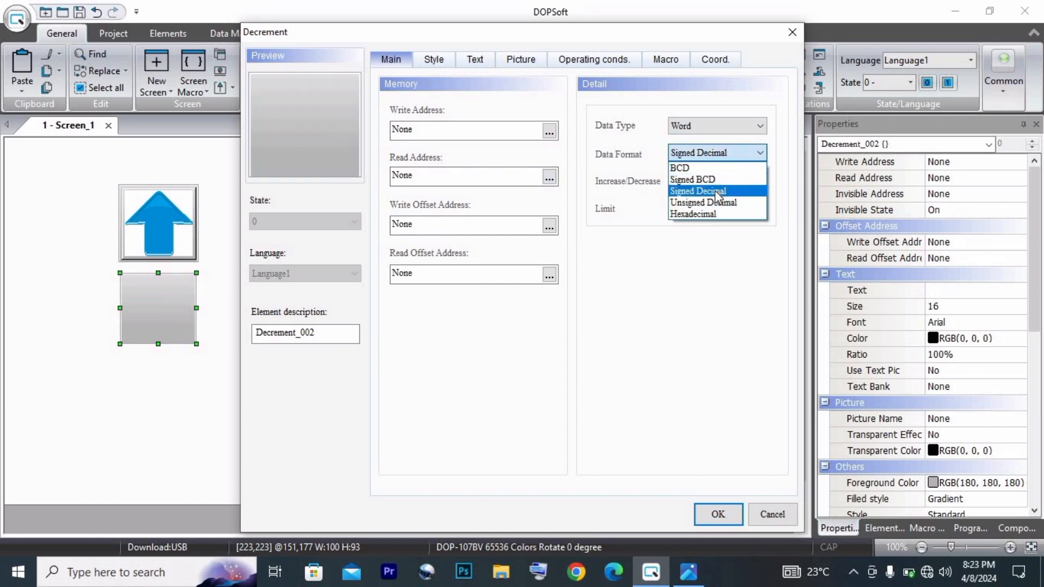
{"action": "left_click", "coordinate": [716, 192]}
{"action": "left_click", "coordinate": [686, 208]}
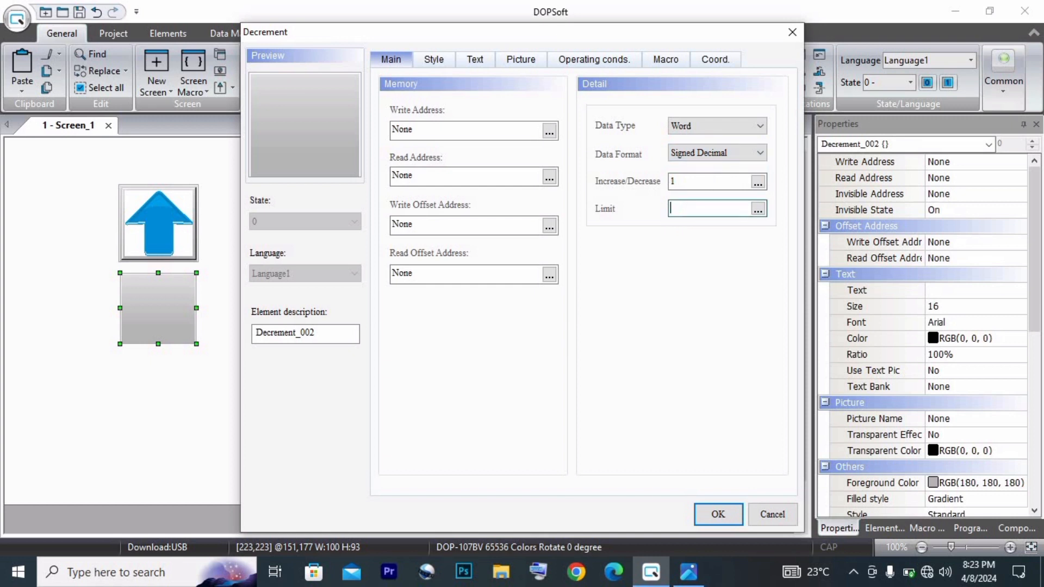
{"action": "type", "text": "-100"}
{"action": "left_click", "coordinate": [716, 514]}
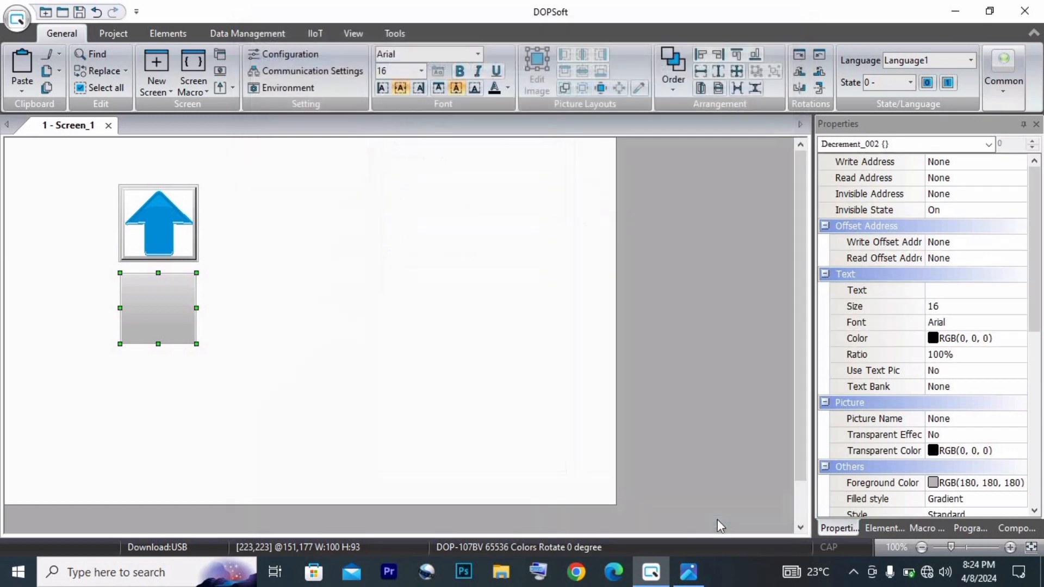
- Assign the picture Vector/Action Button/4 to the Decrement button with stretch mode Stretch All, and apply the configuration
{"action": "double_click", "coordinate": [159, 337]}
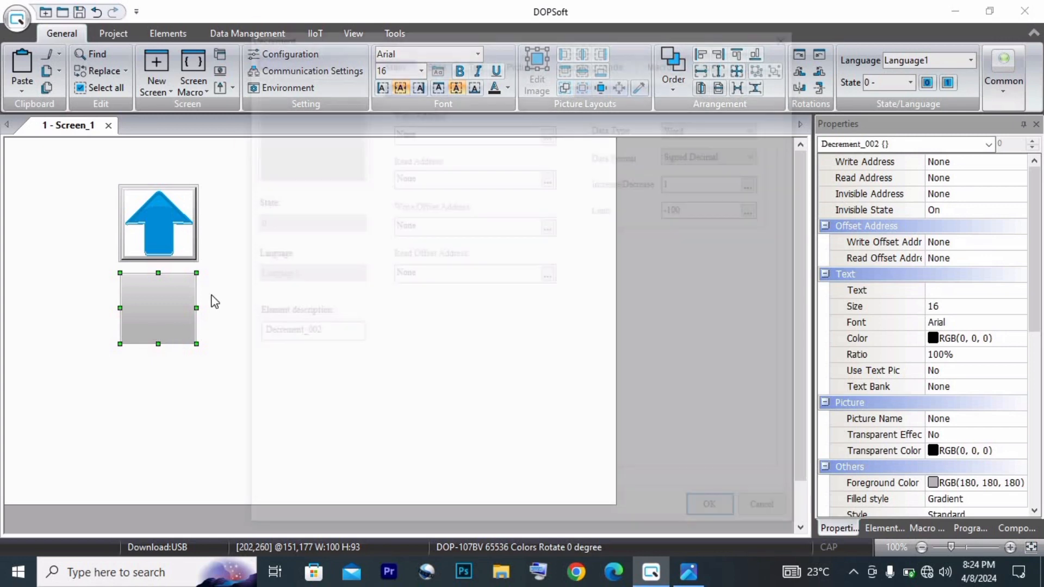
{"action": "left_click", "coordinate": [437, 61]}
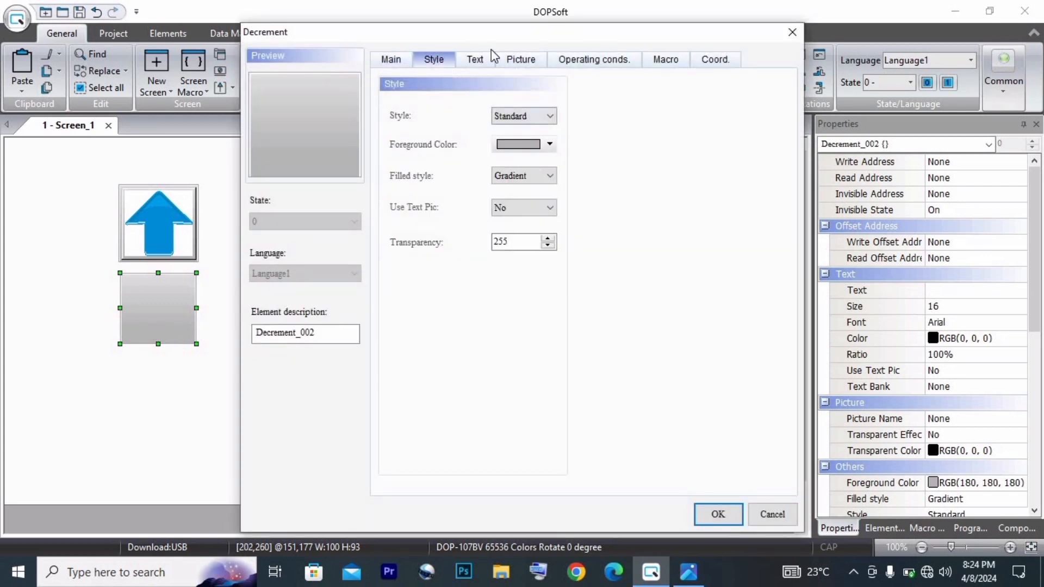
{"action": "left_click", "coordinate": [523, 61]}
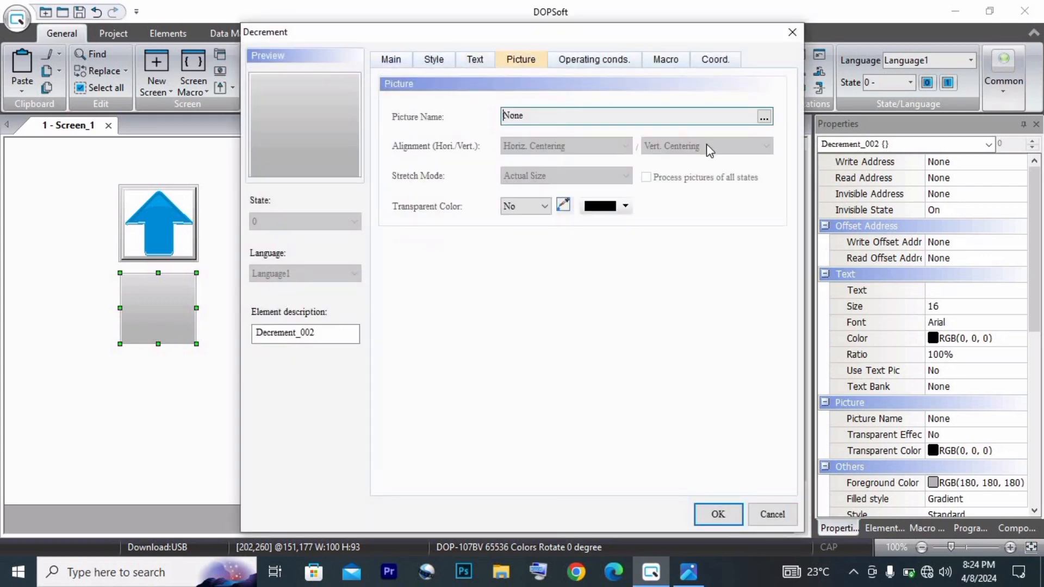
{"action": "left_click", "coordinate": [764, 117]}
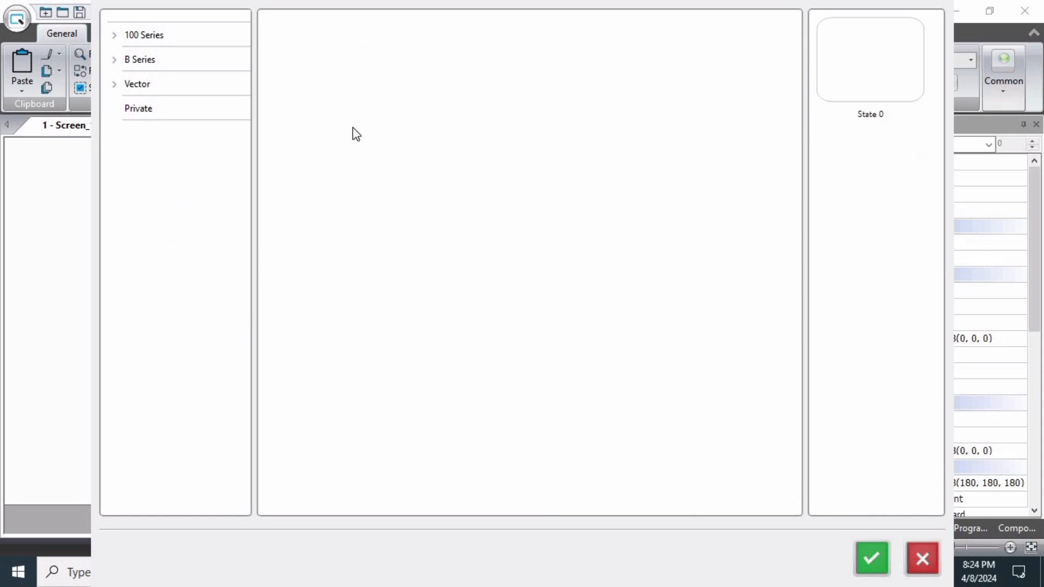
{"action": "left_click", "coordinate": [114, 84]}
{"action": "left_click", "coordinate": [178, 109]}
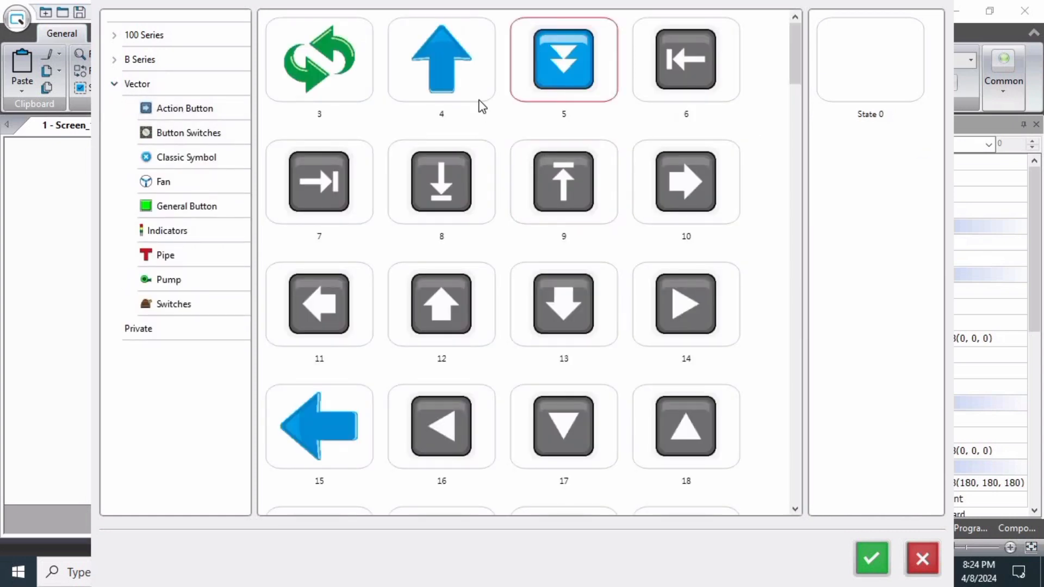
{"action": "left_click", "coordinate": [882, 82]}
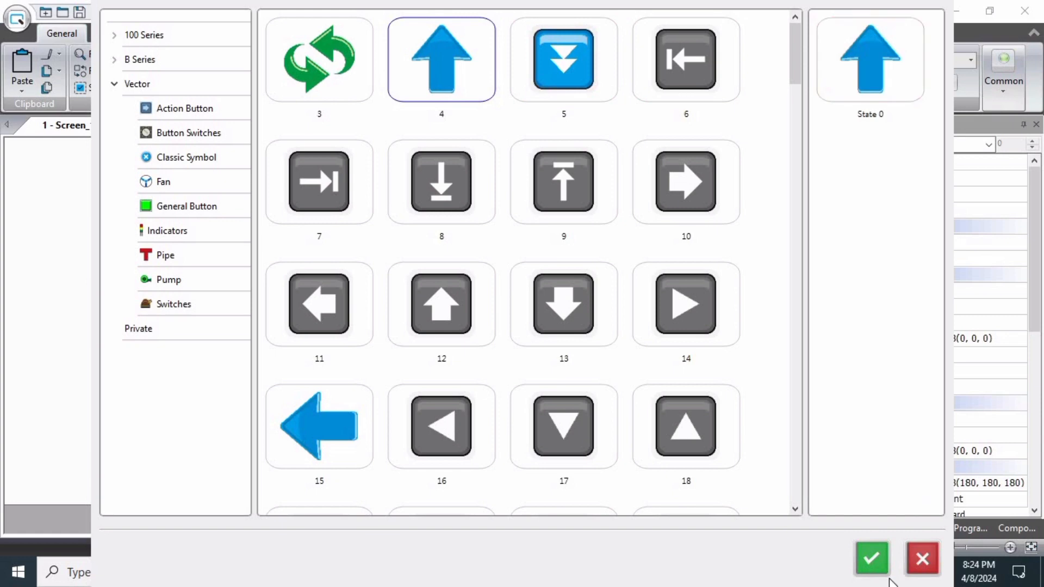
{"action": "left_click", "coordinate": [873, 558]}
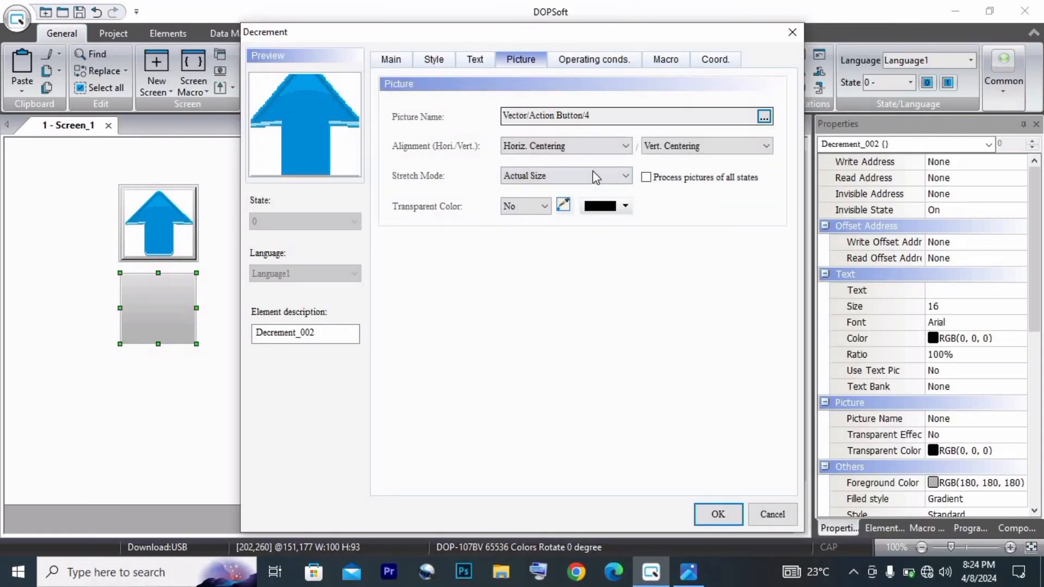
{"action": "left_click", "coordinate": [594, 175]}
{"action": "left_click", "coordinate": [570, 186]}
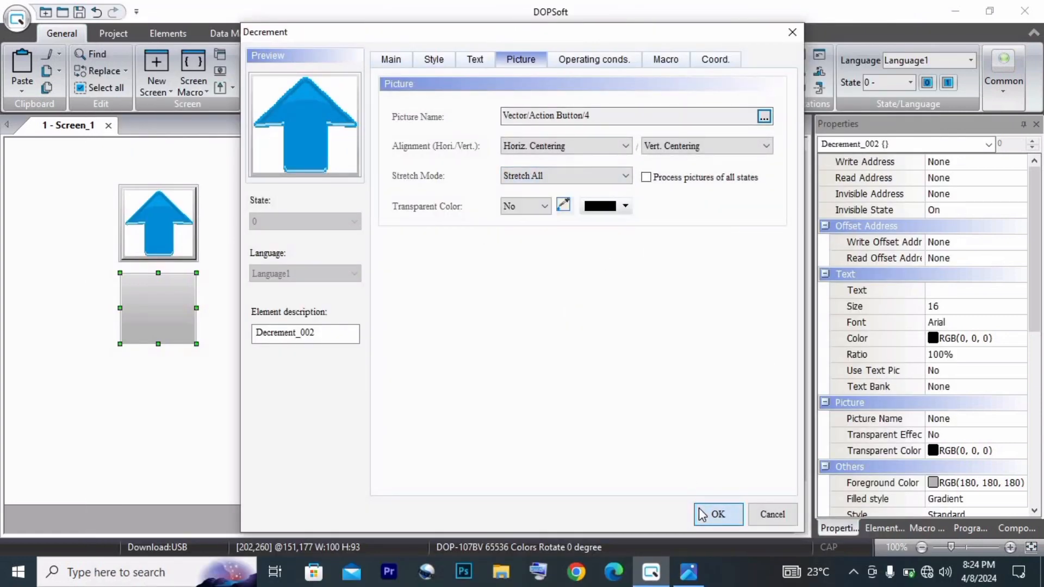
{"action": "left_click", "coordinate": [717, 514]}
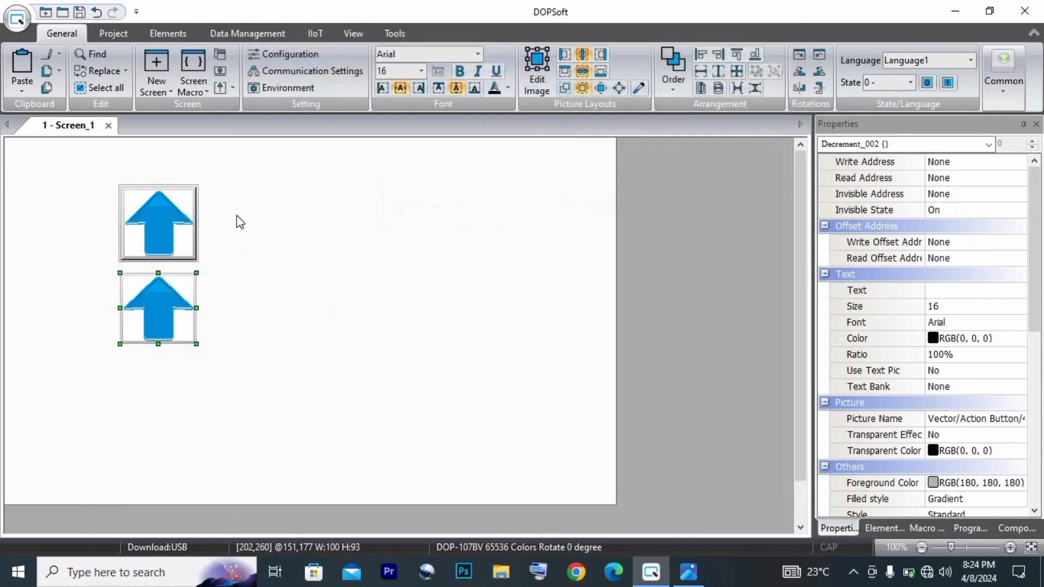
- Flip the Decrement button's arrow picture vertically so it points down, and deselect the button
{"action": "right_click", "coordinate": [166, 318]}
{"action": "mouse_move", "coordinate": [197, 319]}
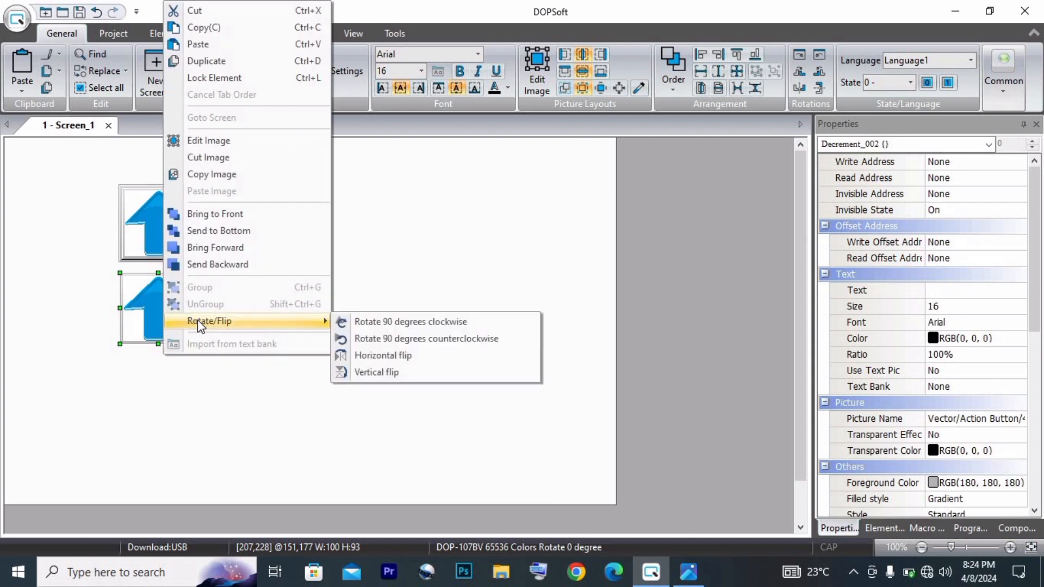
{"action": "left_click", "coordinate": [403, 373]}
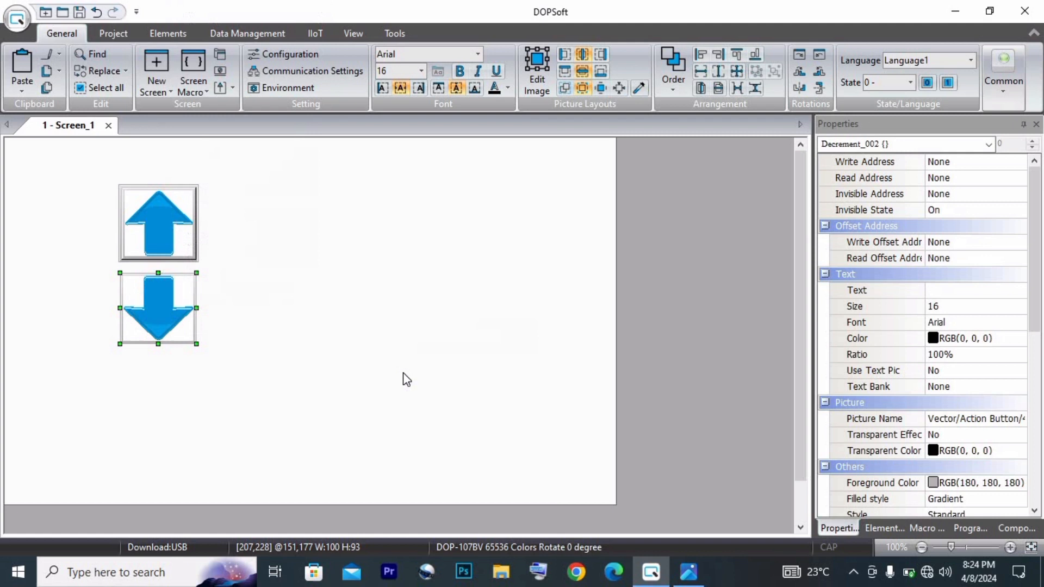
{"action": "left_click", "coordinate": [361, 387]}
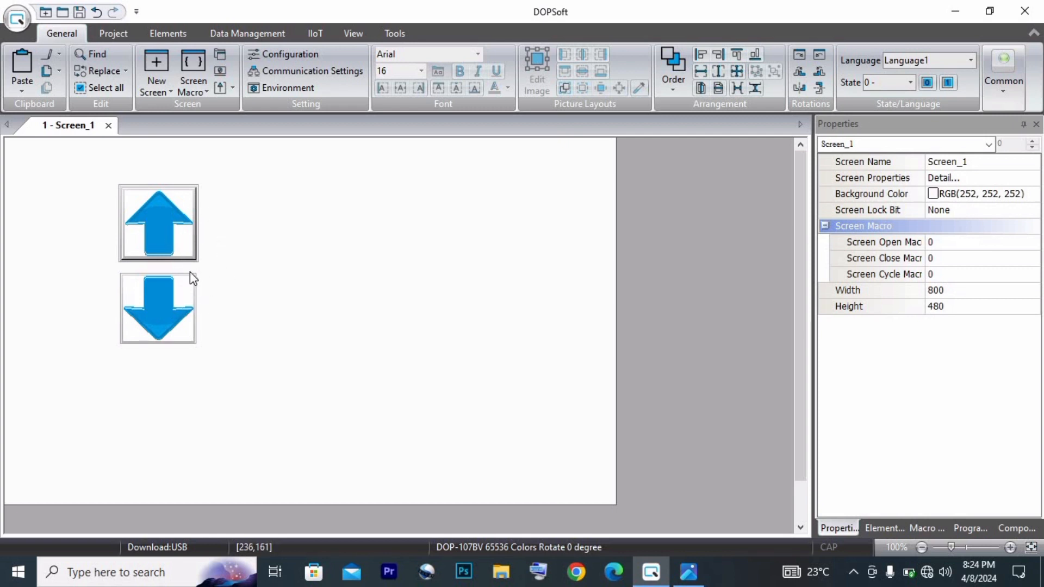
{"action": "right_click", "coordinate": [319, 228]}
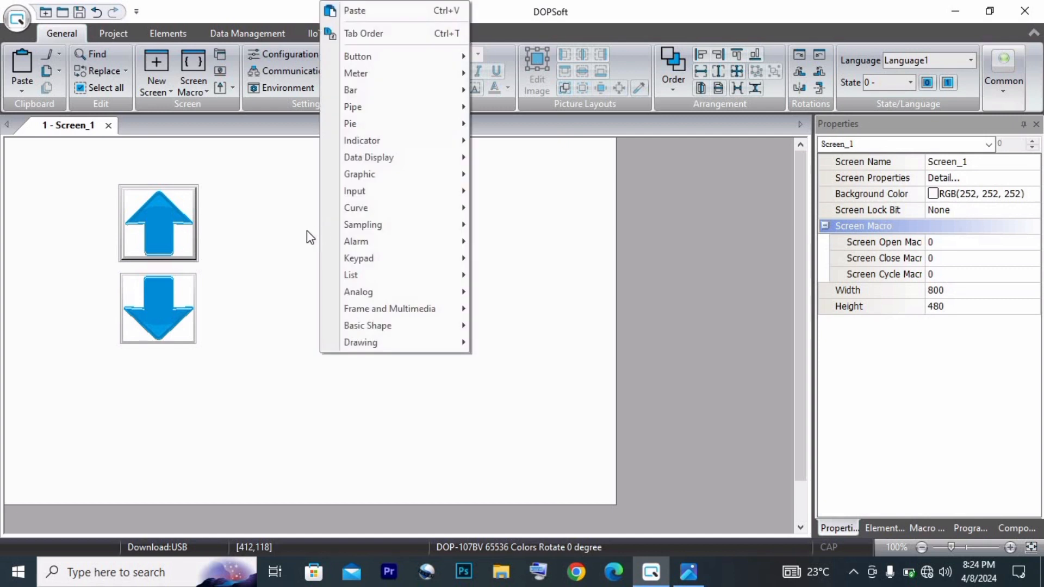
{"action": "left_click", "coordinate": [302, 232]}
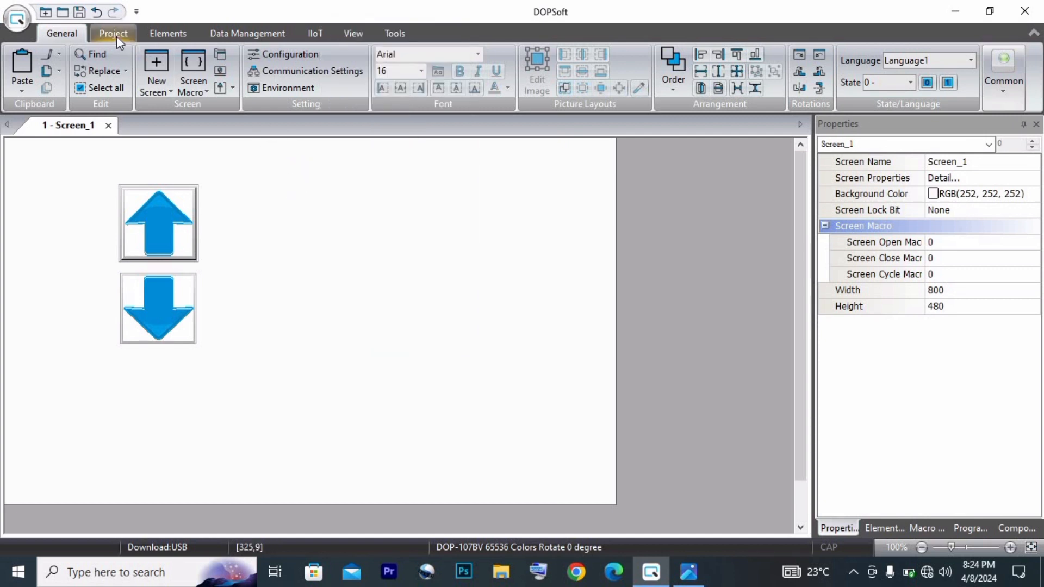
- Insert a Numeric Display element about 468 by 289 beside the two arrow buttons
{"action": "left_click", "coordinate": [161, 36]}
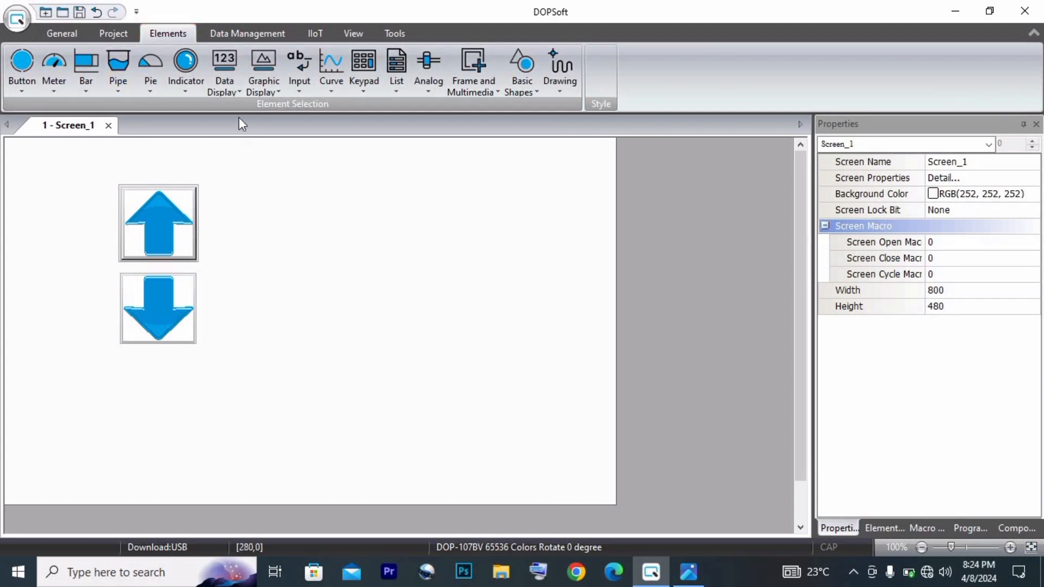
{"action": "left_click", "coordinate": [235, 96]}
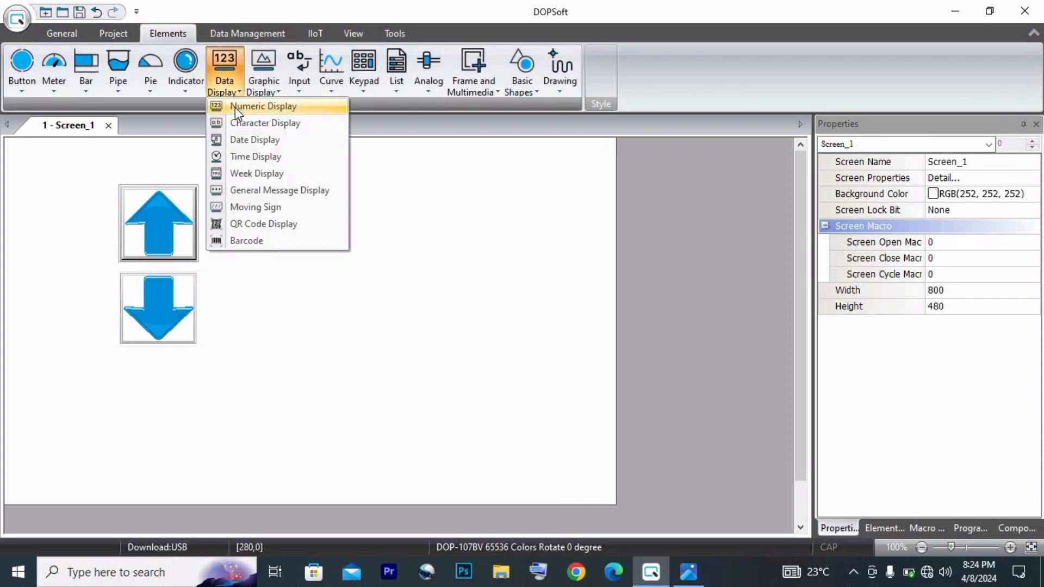
{"action": "left_click", "coordinate": [235, 107]}
{"action": "left_click_drag", "start_coordinate": [223, 189], "coordinate": [440, 245]}
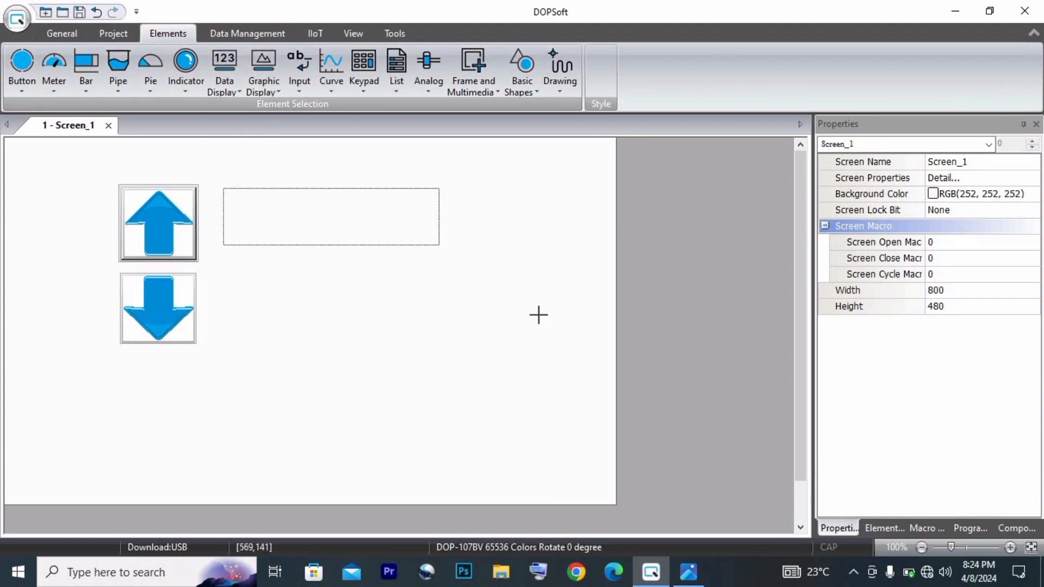
{"action": "left_click_drag", "start_coordinate": [538, 314], "coordinate": [579, 408]}
- Move the Decrement arrow button down to leave more space below the Increment button
{"action": "left_click", "coordinate": [158, 241]}
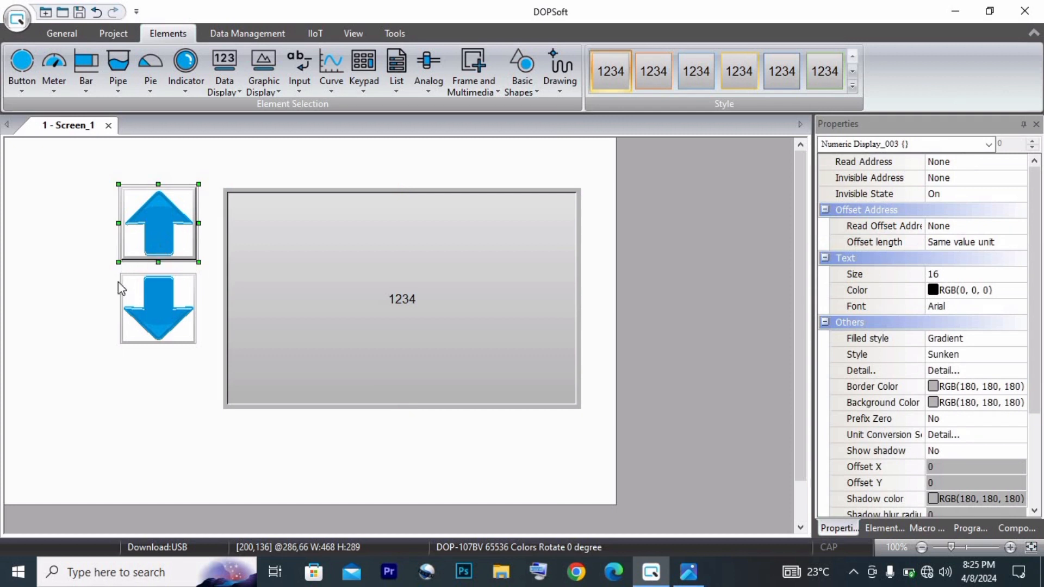
{"action": "left_click", "coordinate": [137, 336]}
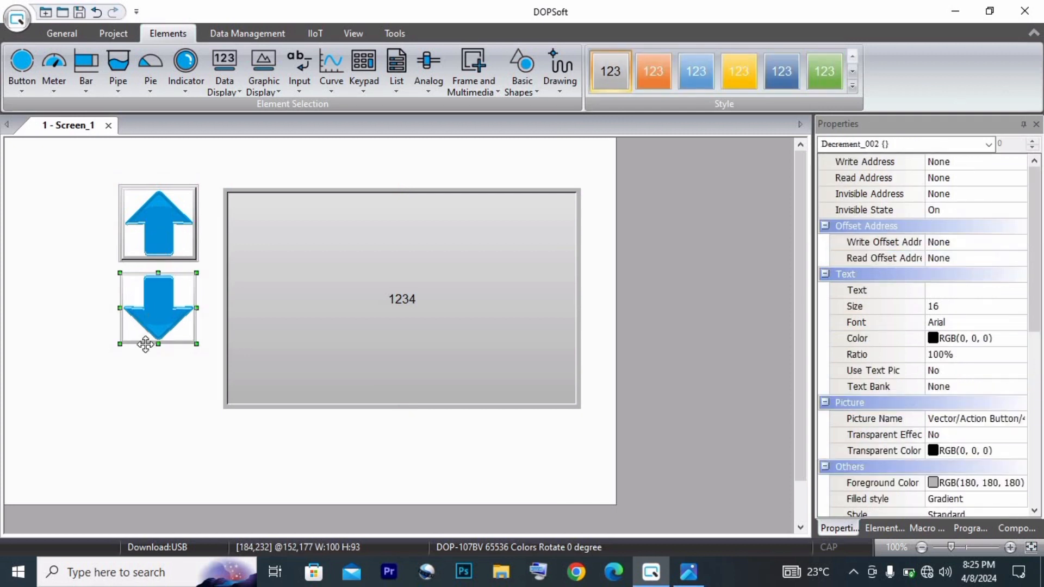
{"action": "left_click_drag", "start_coordinate": [145, 344], "coordinate": [144, 380]}
- Shift the Increment arrow button slightly and enlarge it to about 120 by 130
{"action": "double_click", "coordinate": [157, 243]}
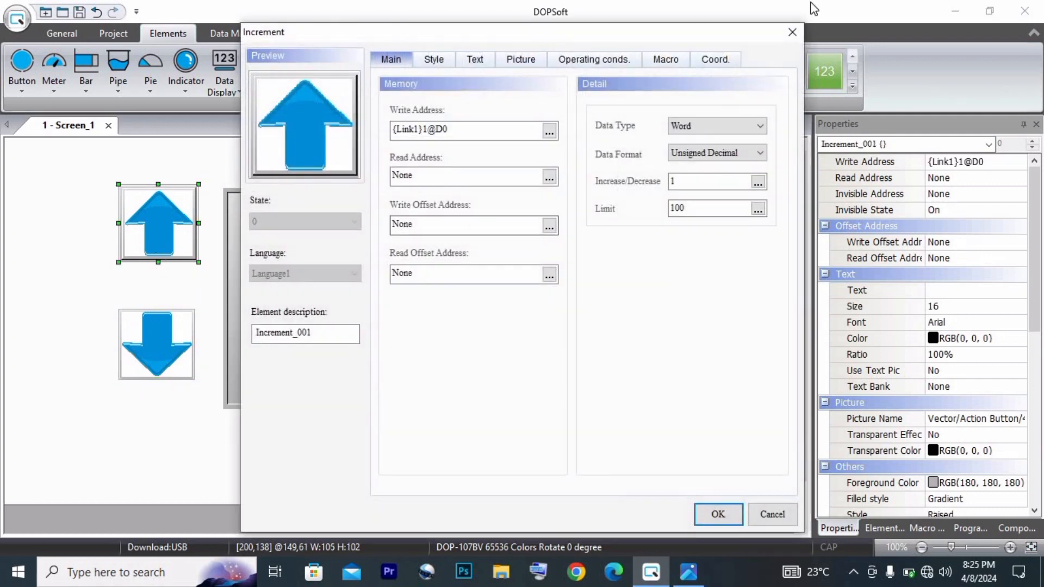
{"action": "left_click", "coordinate": [791, 32]}
{"action": "left_click_drag", "start_coordinate": [158, 222], "coordinate": [164, 234]}
{"action": "left_click_drag", "start_coordinate": [120, 279], "coordinate": [111, 295]}
- Enlarge the Decrement arrow button to about 112 by 120 and shift it sideways into line beneath the Increment button
{"action": "left_click", "coordinate": [132, 331]}
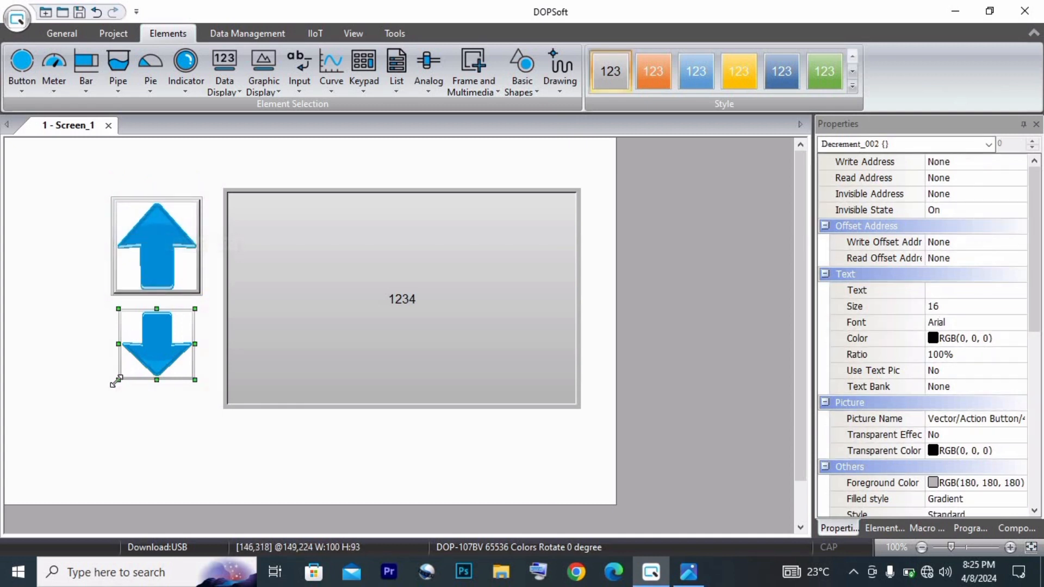
{"action": "left_click_drag", "start_coordinate": [116, 380], "coordinate": [106, 403]}
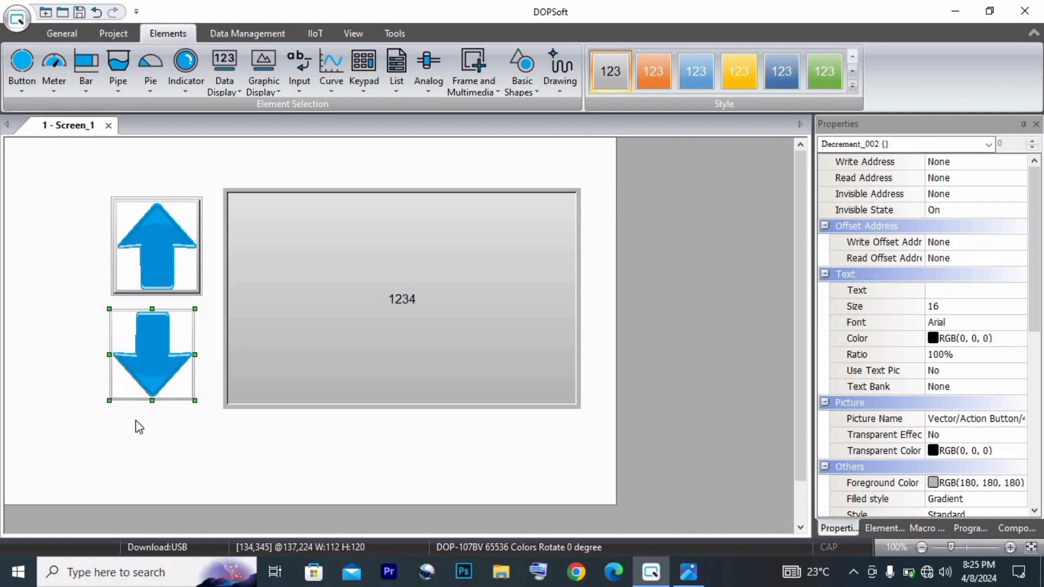
{"action": "left_click", "coordinate": [135, 420]}
{"action": "left_click", "coordinate": [149, 363]}
{"action": "left_click_drag", "start_coordinate": [156, 357], "coordinate": [163, 358]}
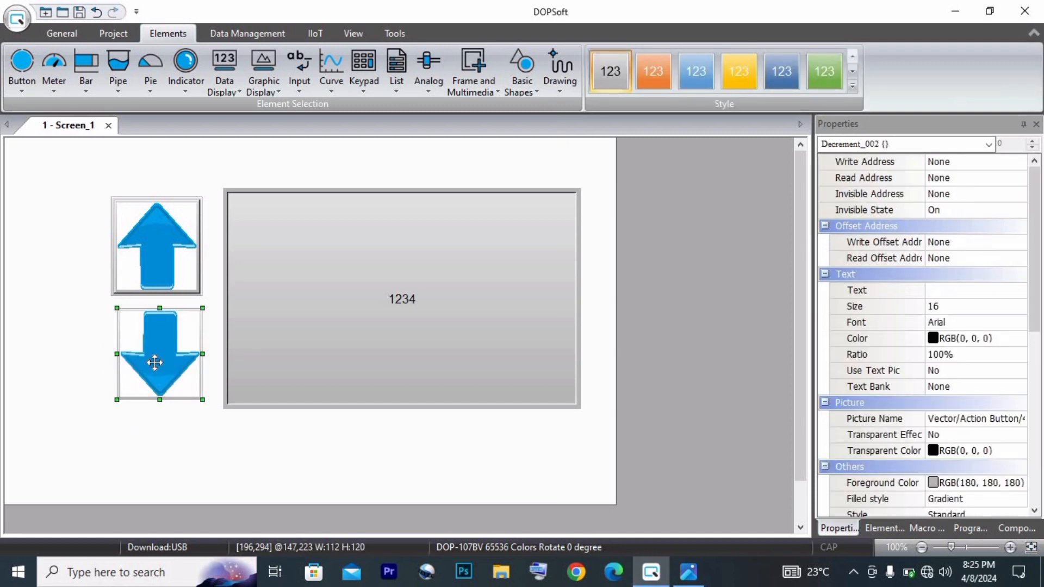
{"action": "left_click", "coordinate": [152, 477]}
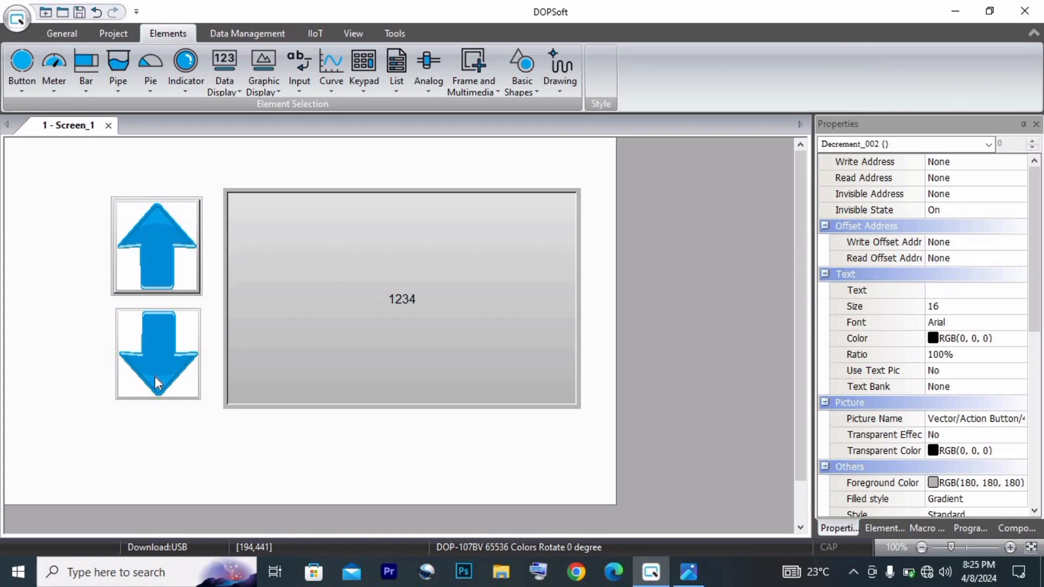
- Widen the Decrement arrow button to about 120 so its edge lines up with the Increment button, and deselect it
{"action": "double_click", "coordinate": [122, 362]}
{"action": "left_click", "coordinate": [700, 511]}
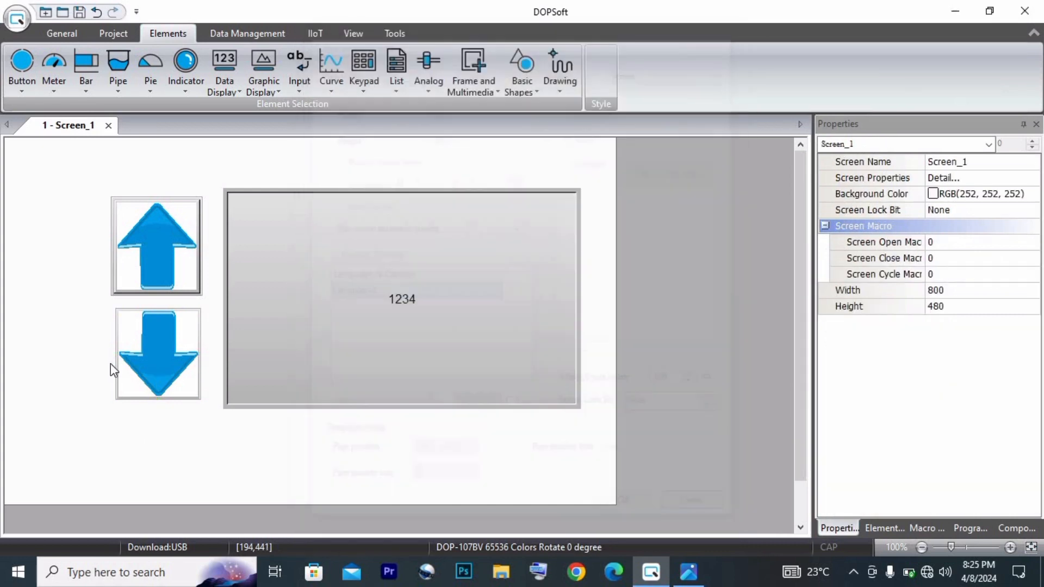
{"action": "left_click", "coordinate": [130, 359]}
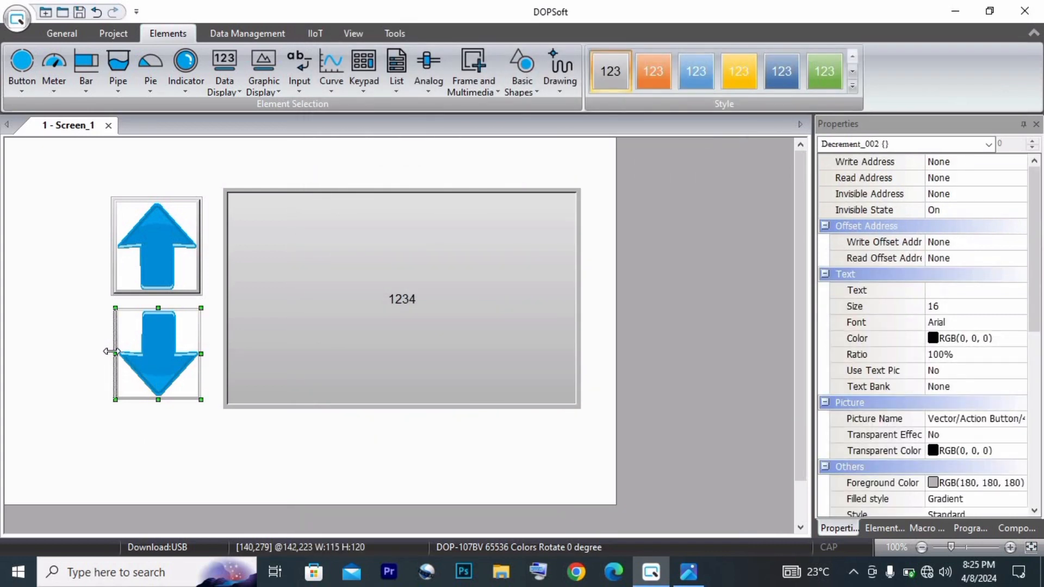
{"action": "left_click_drag", "start_coordinate": [107, 351], "coordinate": [102, 352]}
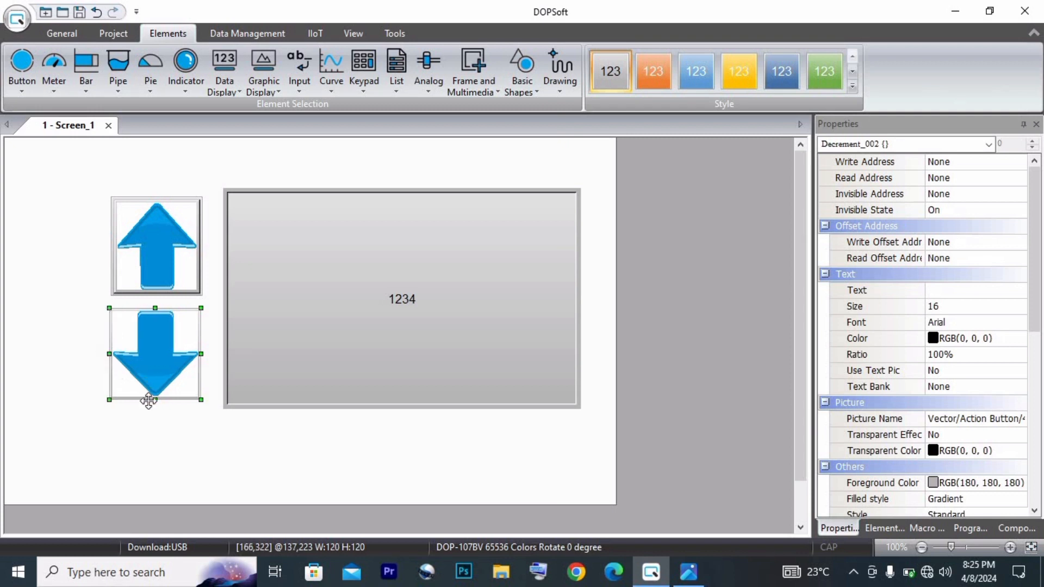
{"action": "left_click", "coordinate": [162, 446]}
- Widen the Increment arrow button to about 122 and deselect it
{"action": "left_click", "coordinate": [165, 253]}
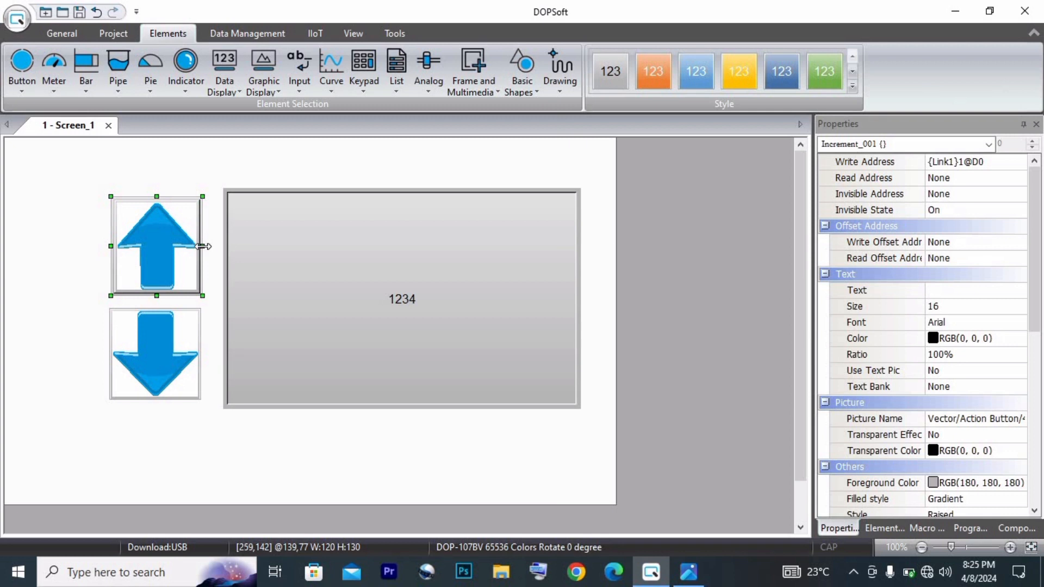
{"action": "left_click_drag", "start_coordinate": [203, 246], "coordinate": [205, 246]}
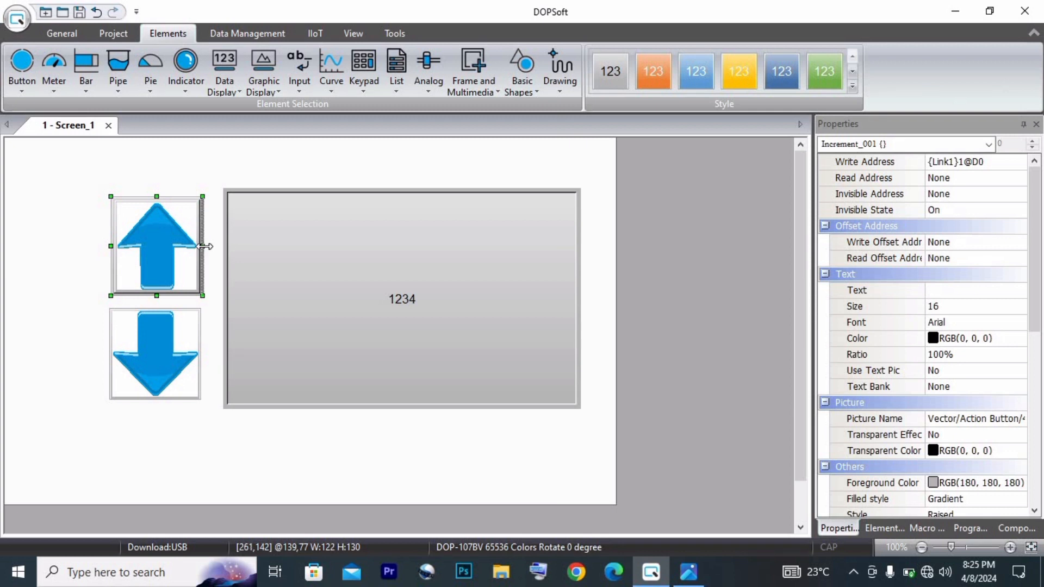
{"action": "left_click", "coordinate": [215, 441]}
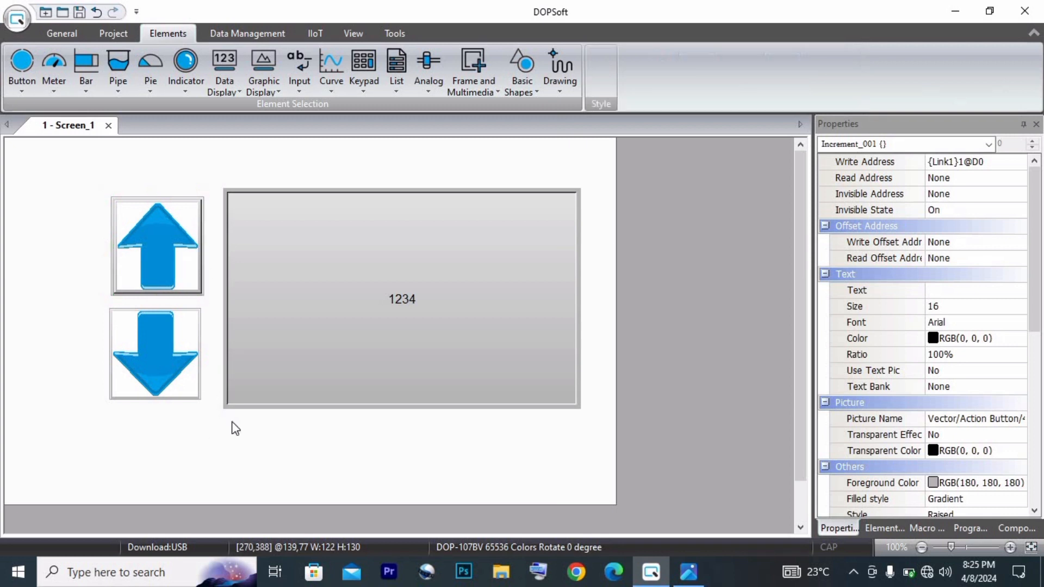
- Set the Numeric Display's read address to register D0 on Link1
{"action": "left_click", "coordinate": [325, 374]}
{"action": "double_click", "coordinate": [369, 352]}
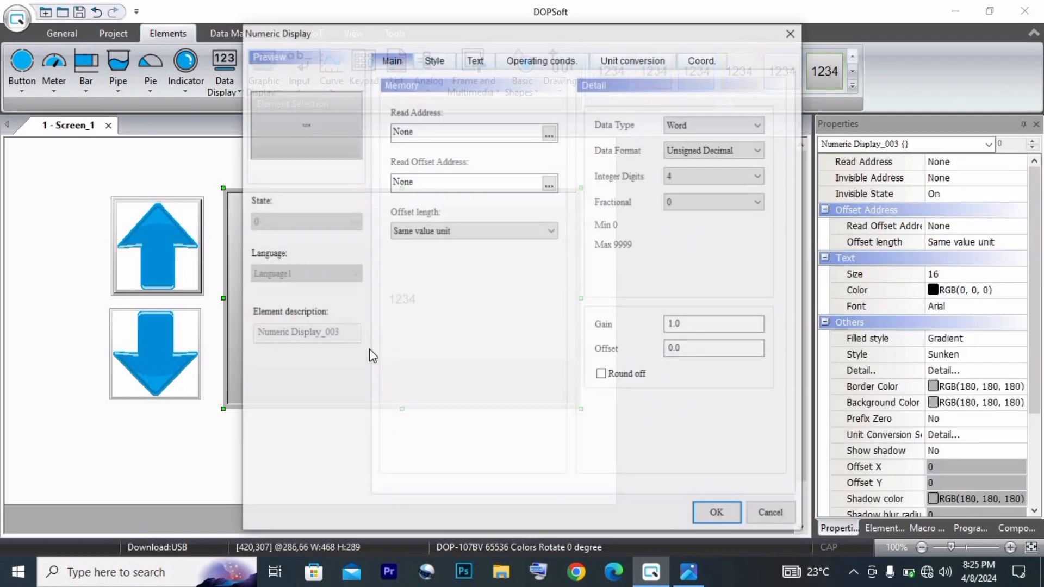
{"action": "left_click", "coordinate": [548, 133]}
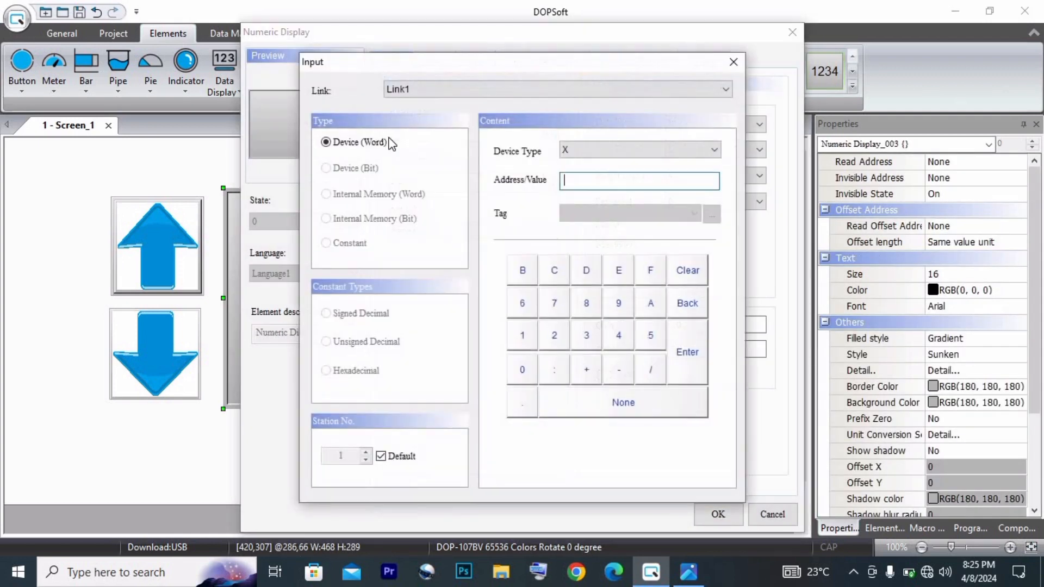
{"action": "left_click", "coordinate": [658, 149]}
{"action": "left_click", "coordinate": [568, 236]}
{"action": "left_click", "coordinate": [522, 370]}
{"action": "left_click", "coordinate": [688, 356]}
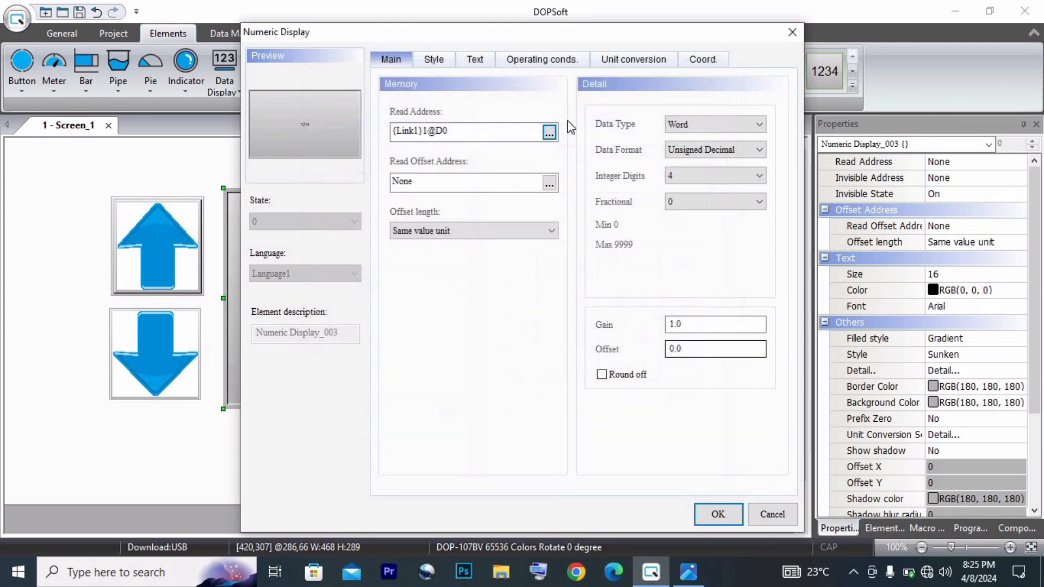
- Set the Numeric Display's style to Raised and its border color to light yellow
{"action": "left_click", "coordinate": [433, 59]}
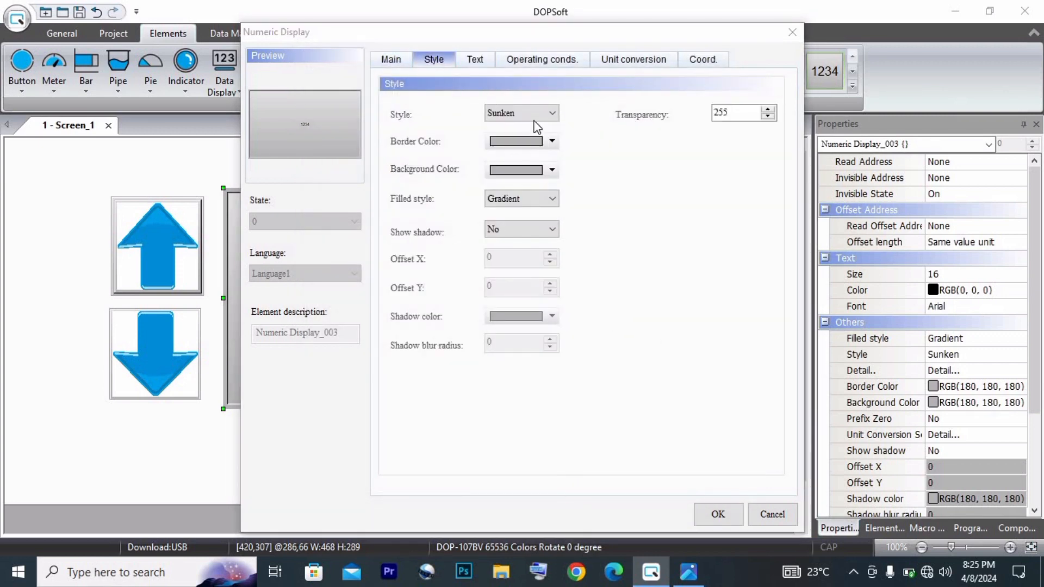
{"action": "left_click", "coordinate": [514, 112]}
{"action": "left_click", "coordinate": [506, 141]}
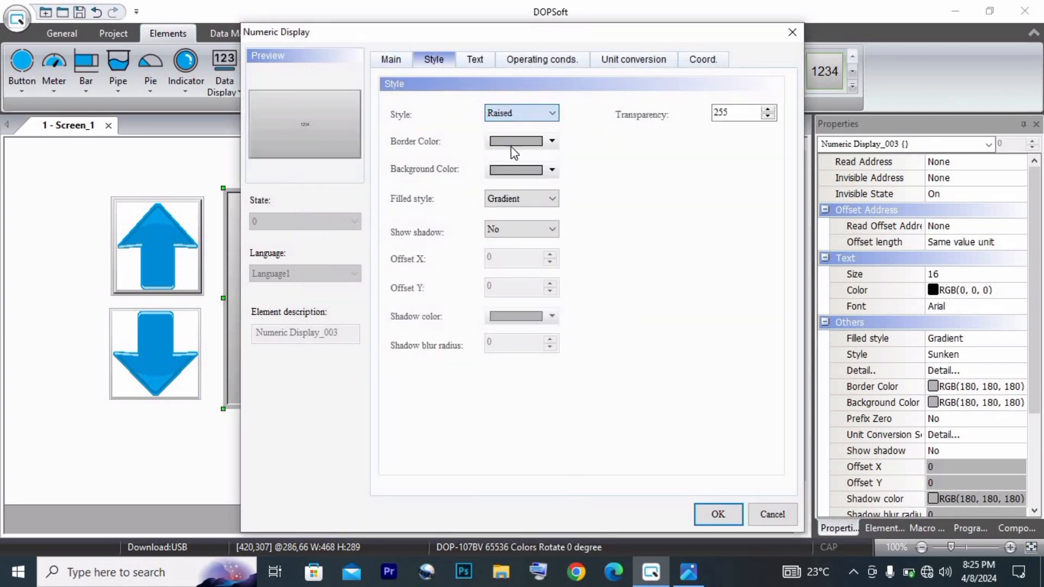
{"action": "left_click", "coordinate": [551, 142]}
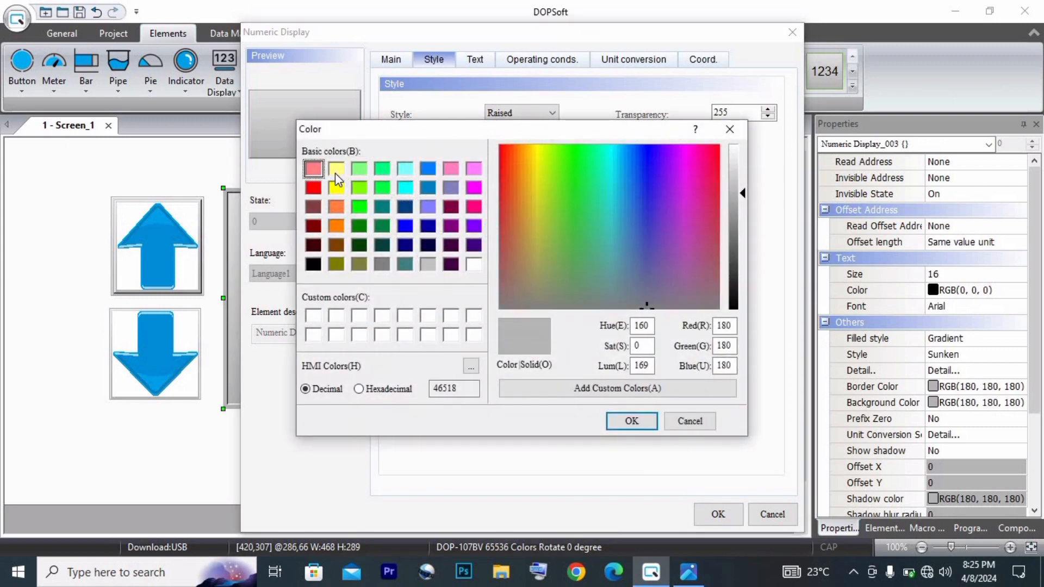
{"action": "left_click", "coordinate": [337, 169]}
{"action": "left_click", "coordinate": [631, 421]}
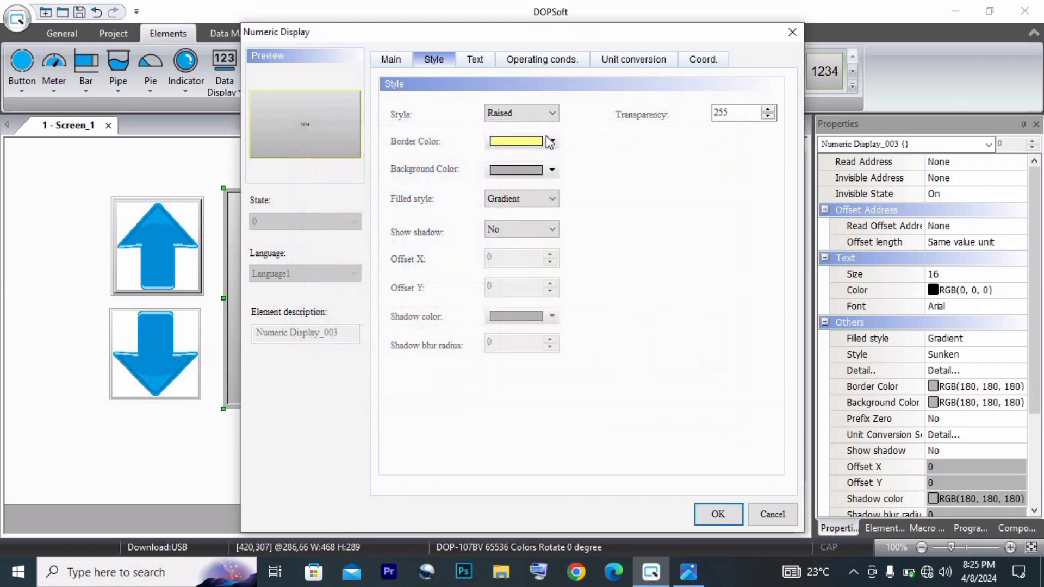
- Give the Numeric Display a pale yellow background with the Fixed filled style
{"action": "left_click", "coordinate": [553, 171]}
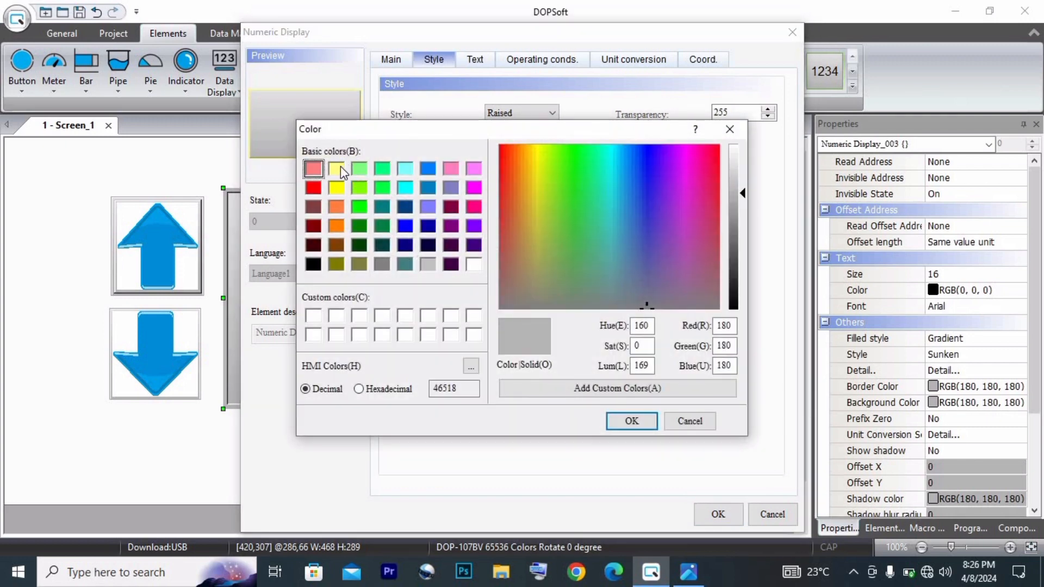
{"action": "left_click", "coordinate": [336, 169]}
{"action": "left_click_drag", "start_coordinate": [742, 184], "coordinate": [742, 170]}
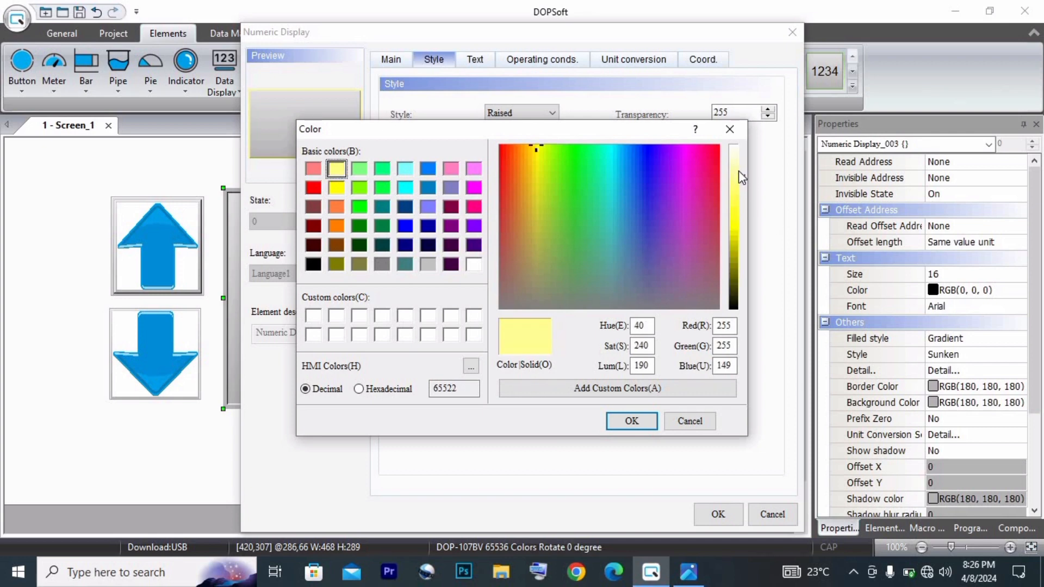
{"action": "left_click", "coordinate": [631, 422]}
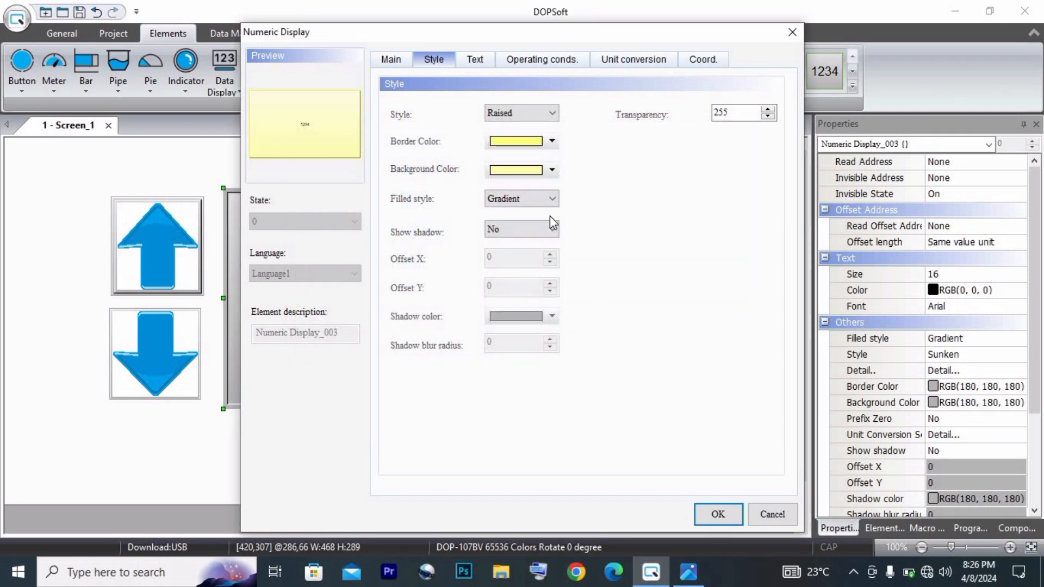
{"action": "left_click", "coordinate": [542, 210]}
{"action": "left_click", "coordinate": [519, 223]}
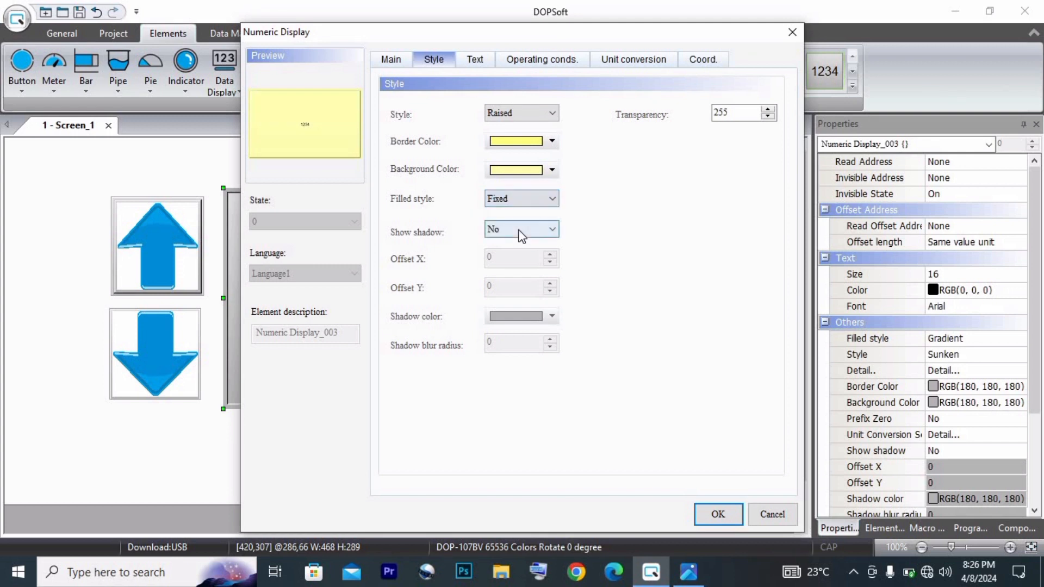
- Set the Numeric Display's text font to Arial Black and its size to 160
{"action": "left_click", "coordinate": [477, 62]}
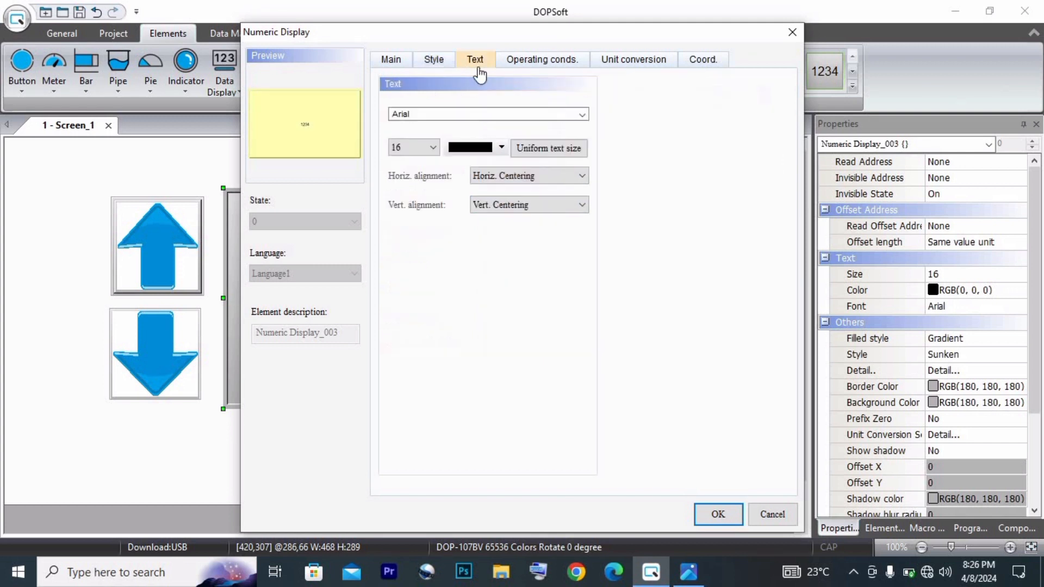
{"action": "left_click", "coordinate": [556, 112]}
{"action": "scroll", "coordinate": [489, 143], "scroll_direction": "up", "scroll_amount": 1}
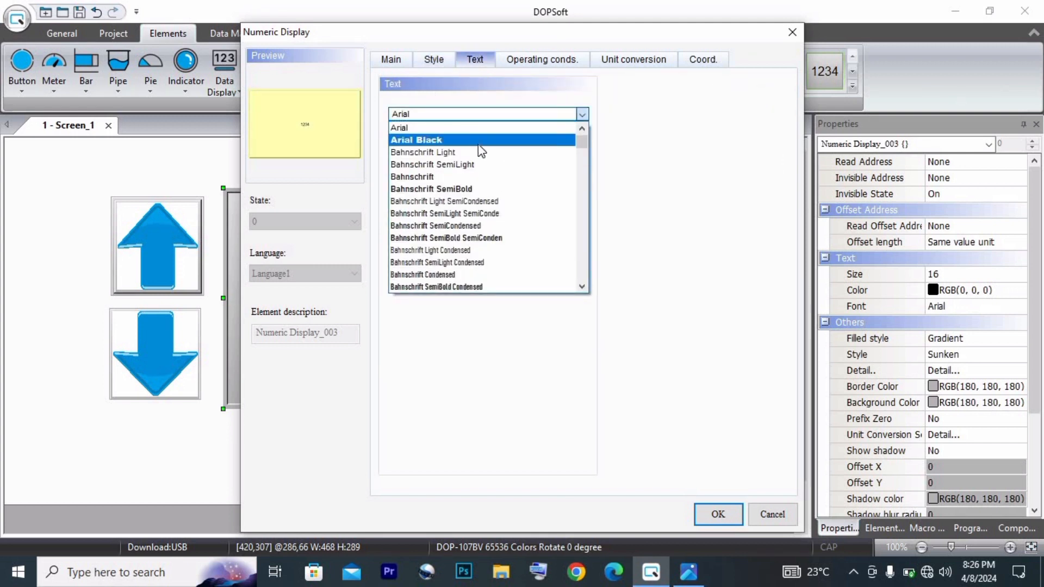
{"action": "left_click", "coordinate": [478, 143]}
{"action": "left_click", "coordinate": [427, 149]}
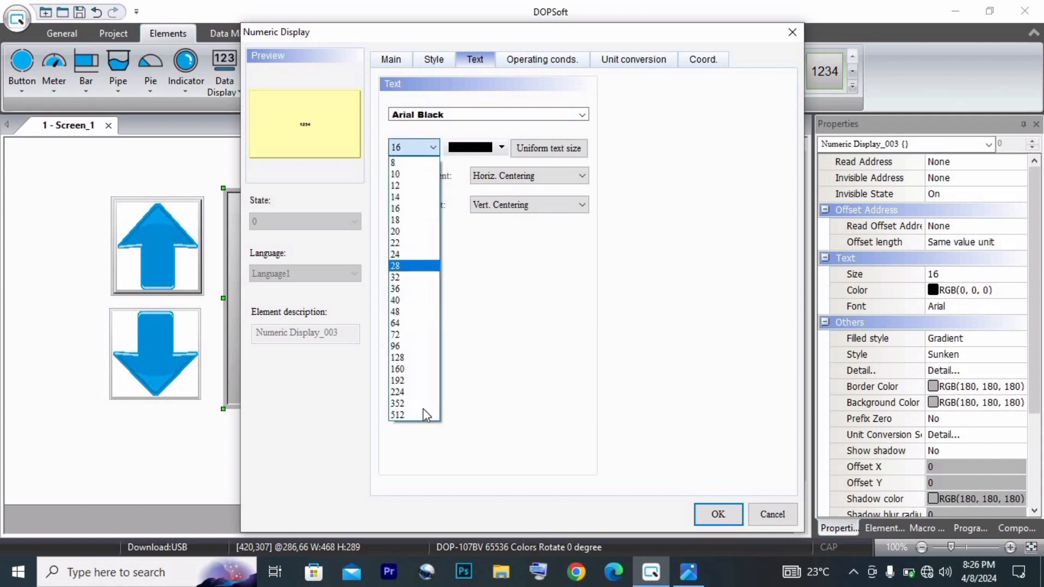
{"action": "left_click", "coordinate": [417, 358]}
{"action": "left_click", "coordinate": [424, 153]}
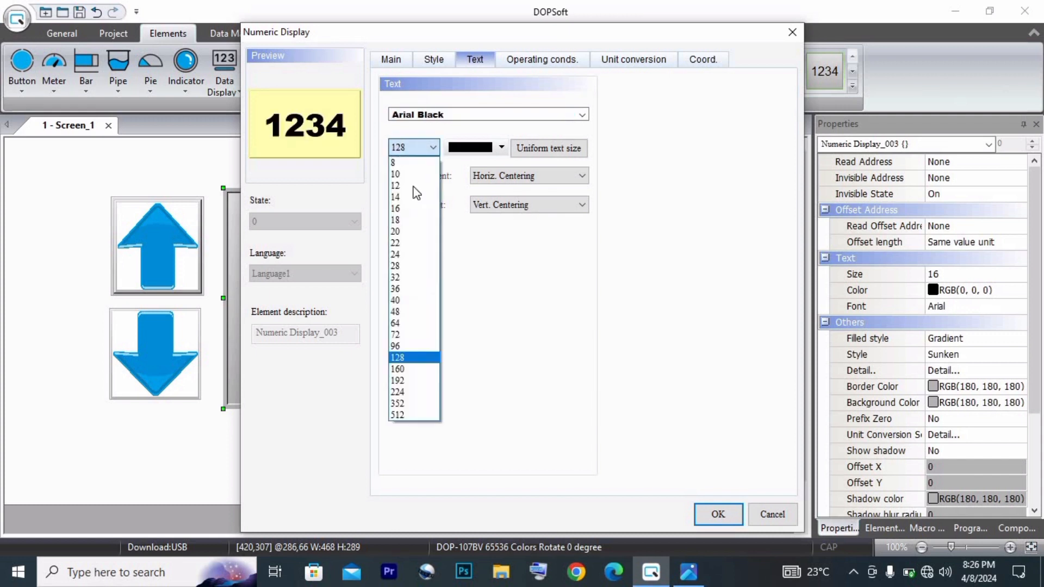
{"action": "left_click", "coordinate": [398, 369]}
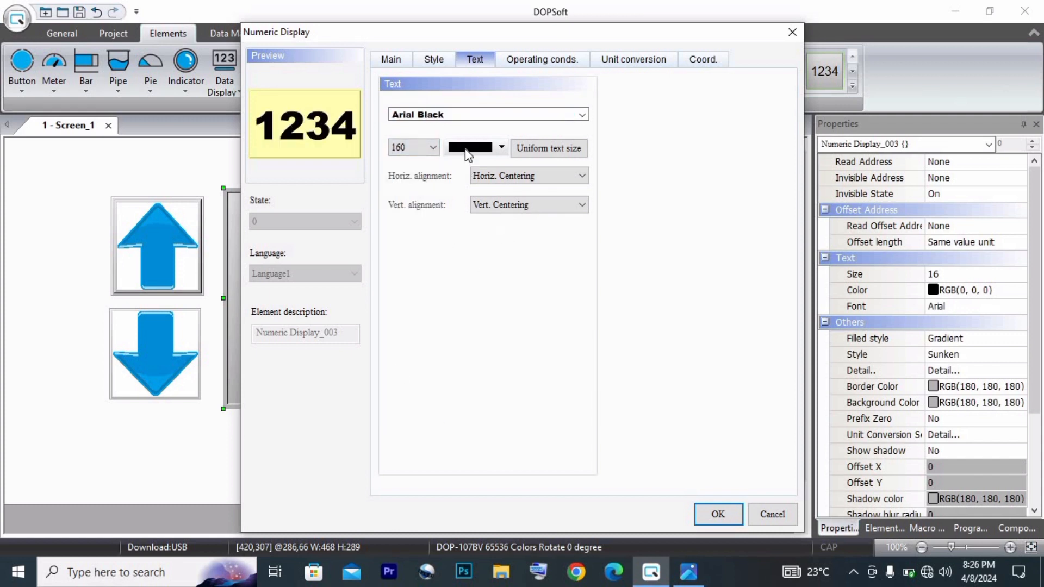
- Keep the Numeric Display's text black with Horiz. Centering alignment and apply the element settings
{"action": "left_click", "coordinate": [500, 147]}
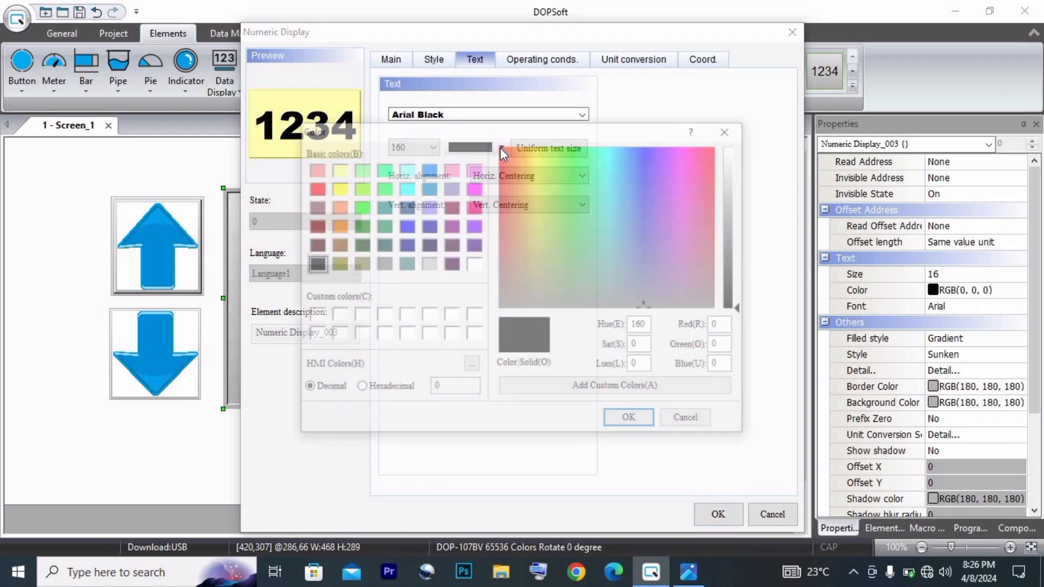
{"action": "left_click", "coordinate": [631, 421]}
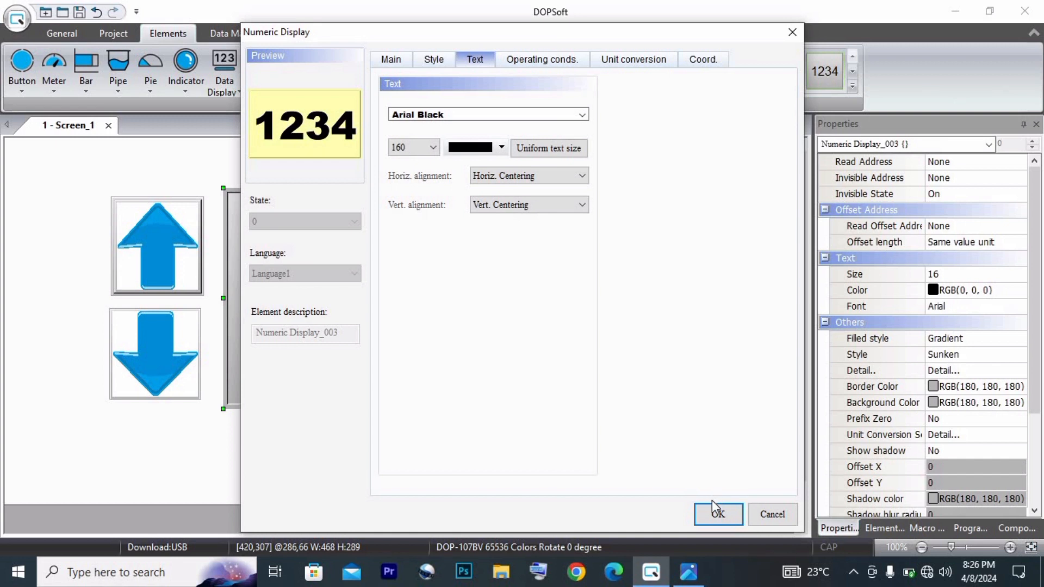
{"action": "left_click", "coordinate": [530, 176]}
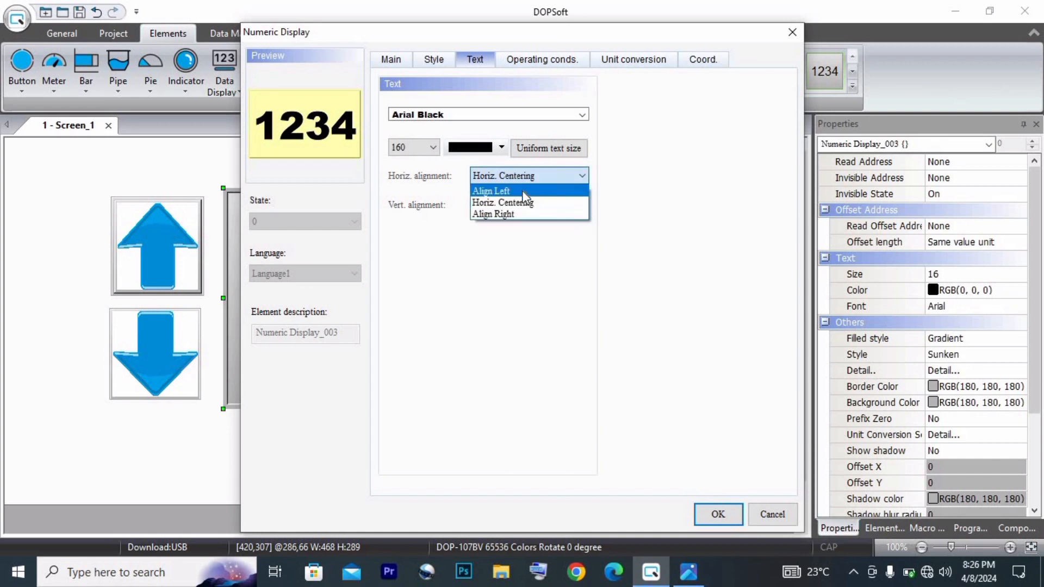
{"action": "left_click", "coordinate": [521, 186]}
{"action": "left_click", "coordinate": [536, 172]}
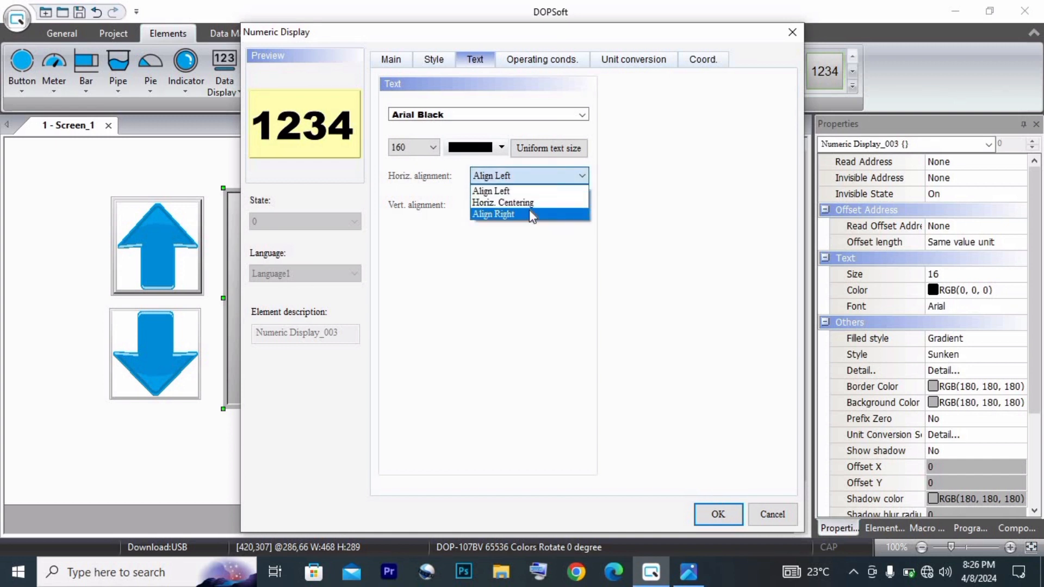
{"action": "left_click", "coordinate": [529, 210]}
{"action": "left_click", "coordinate": [529, 176]}
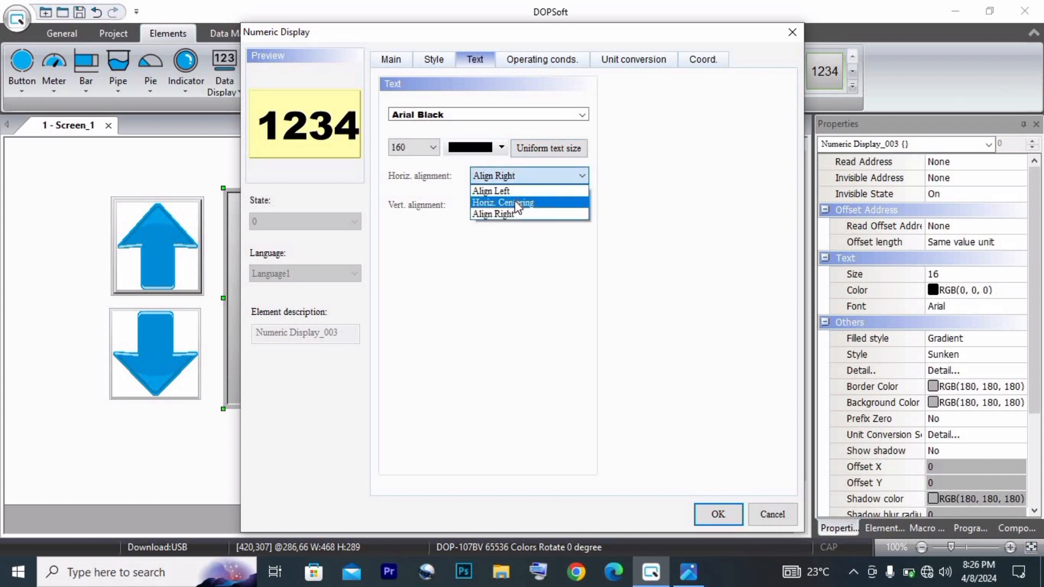
{"action": "left_click", "coordinate": [523, 198]}
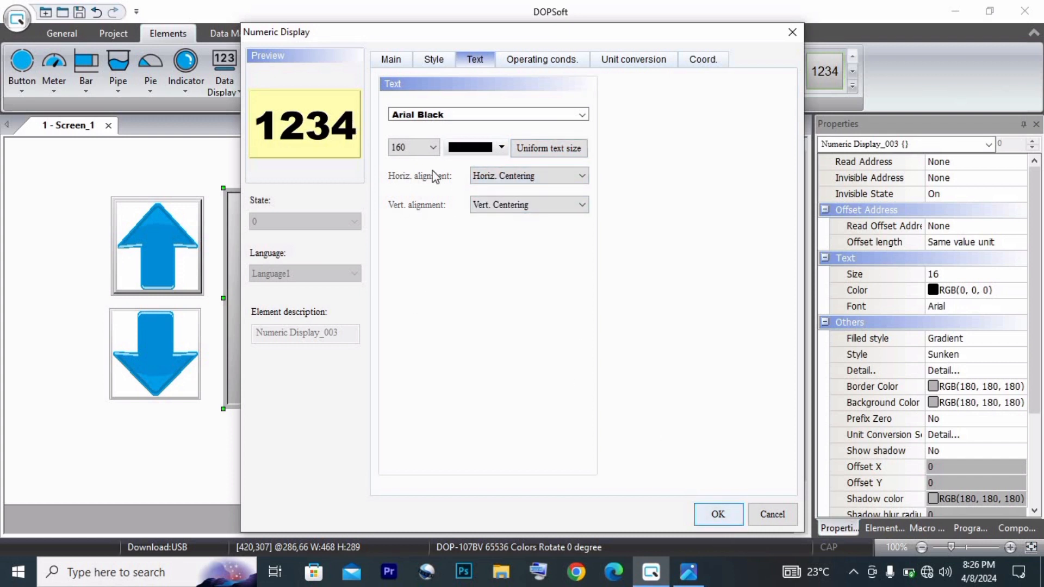
{"action": "left_click", "coordinate": [718, 514]}
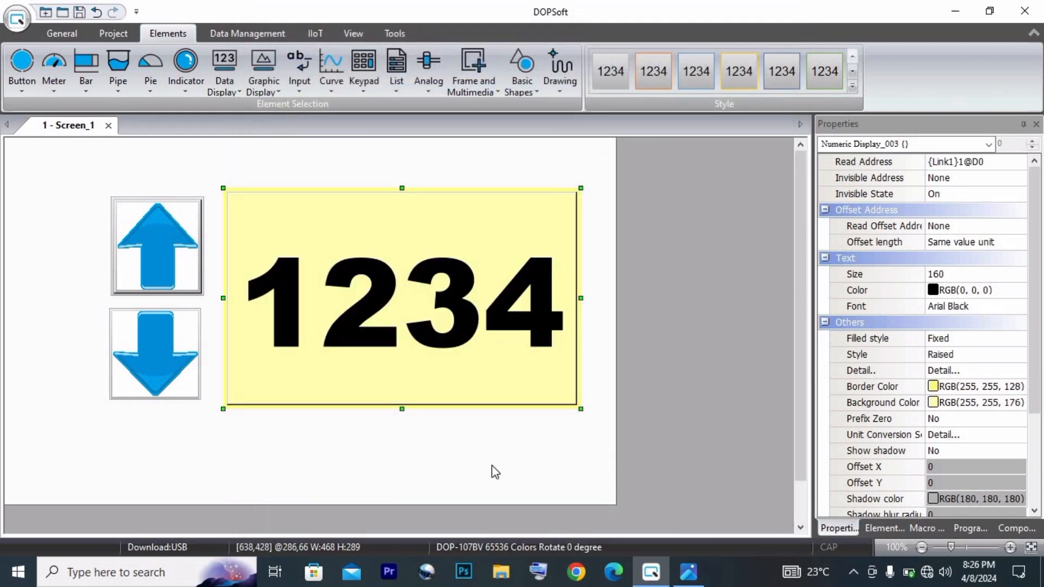
{"action": "left_click", "coordinate": [432, 456]}
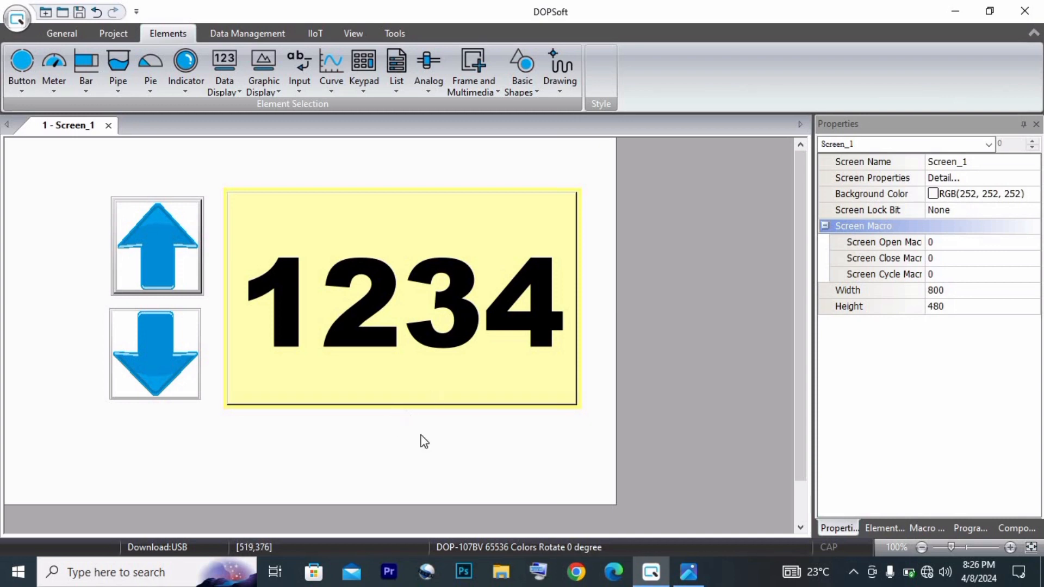
- Set the Numeric Display's data format to Signed Decimal with 5 integer digits
{"action": "double_click", "coordinate": [397, 373]}
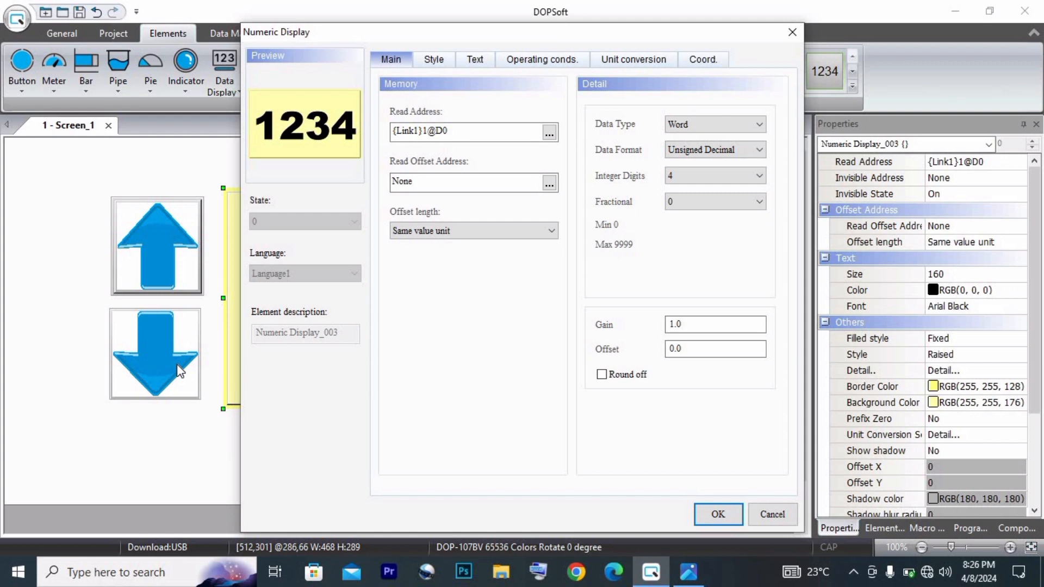
{"action": "left_click", "coordinate": [680, 150]}
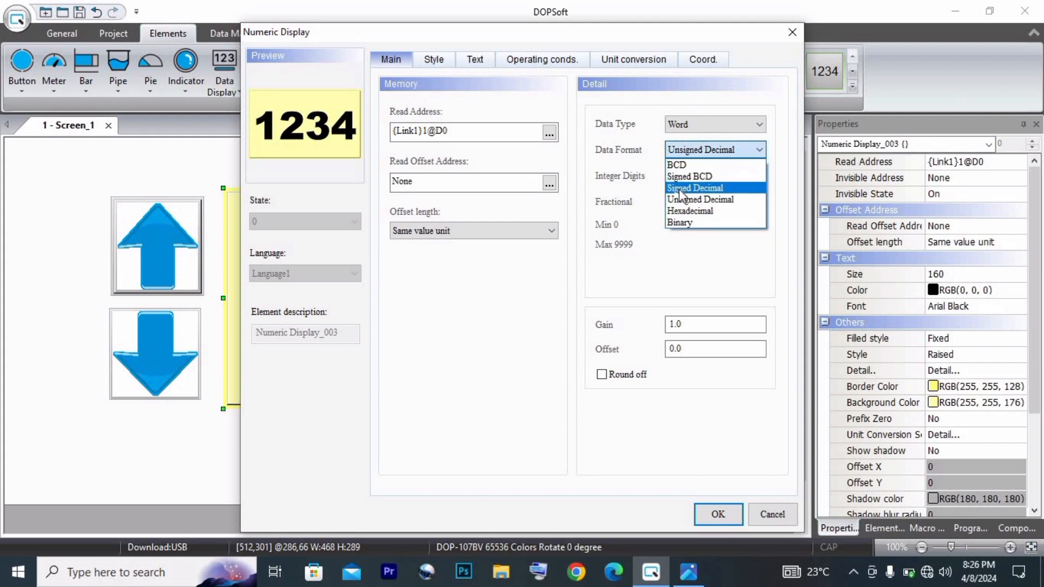
{"action": "left_click", "coordinate": [680, 190]}
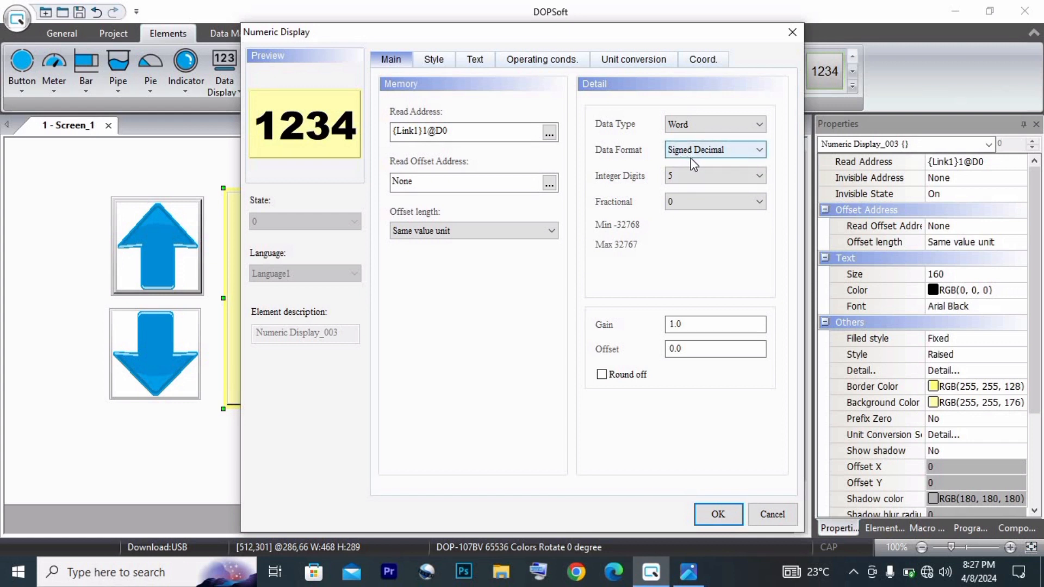
{"action": "left_click", "coordinate": [692, 159]}
{"action": "left_click", "coordinate": [687, 197]}
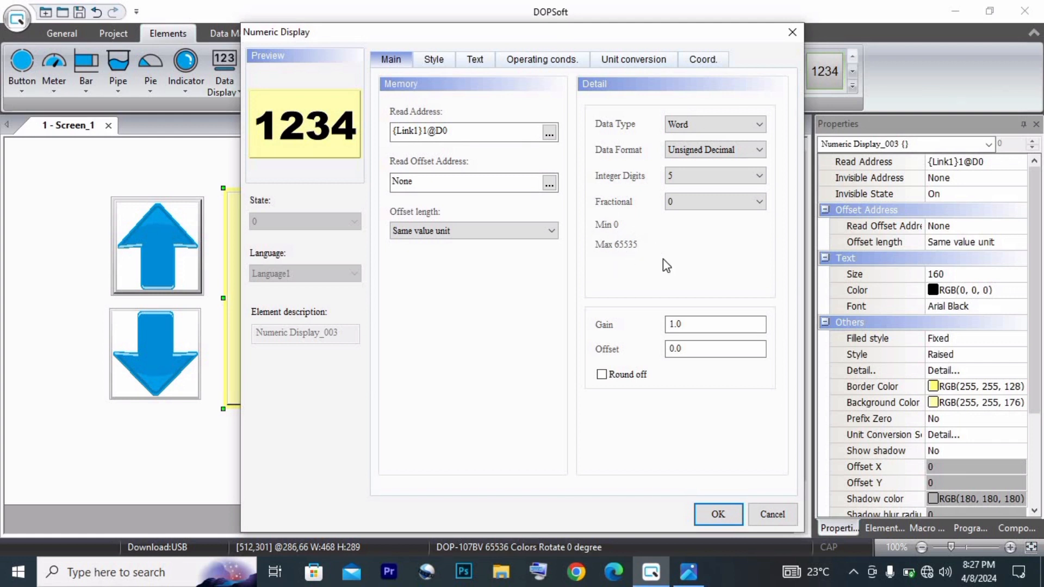
{"action": "left_click", "coordinate": [717, 153]}
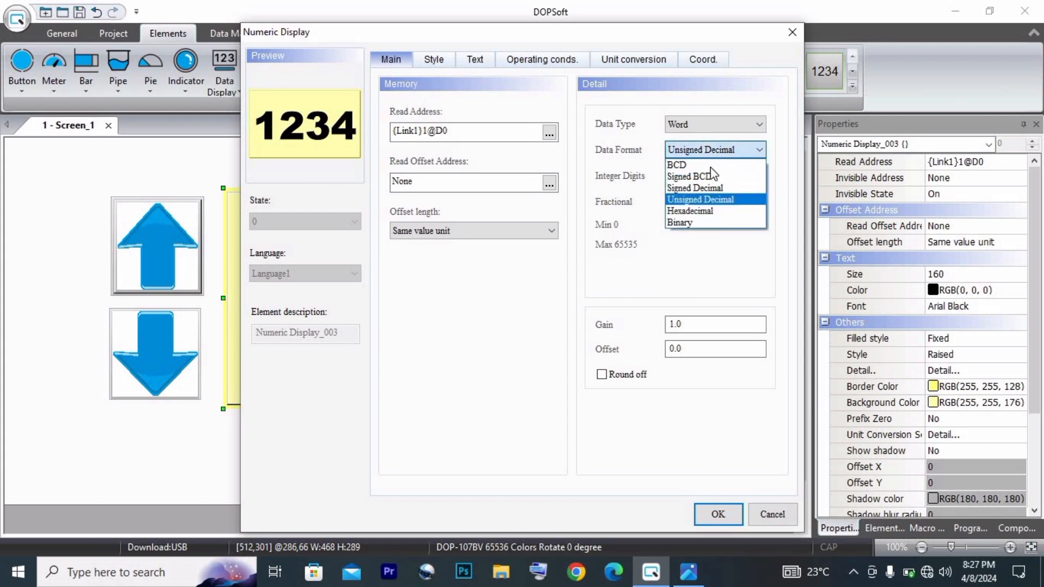
{"action": "left_click", "coordinate": [701, 188]}
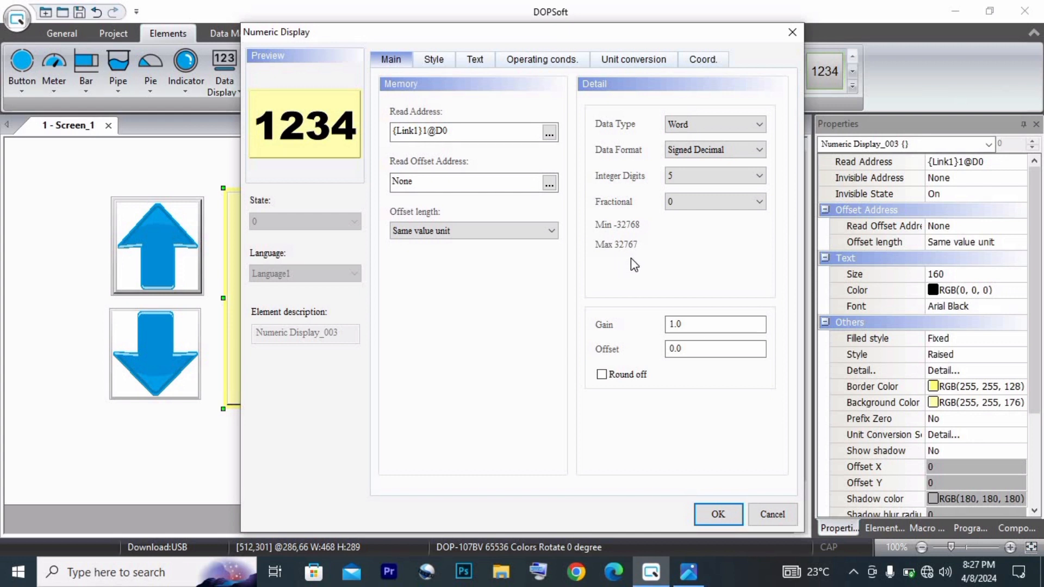
{"action": "left_click", "coordinate": [698, 181]}
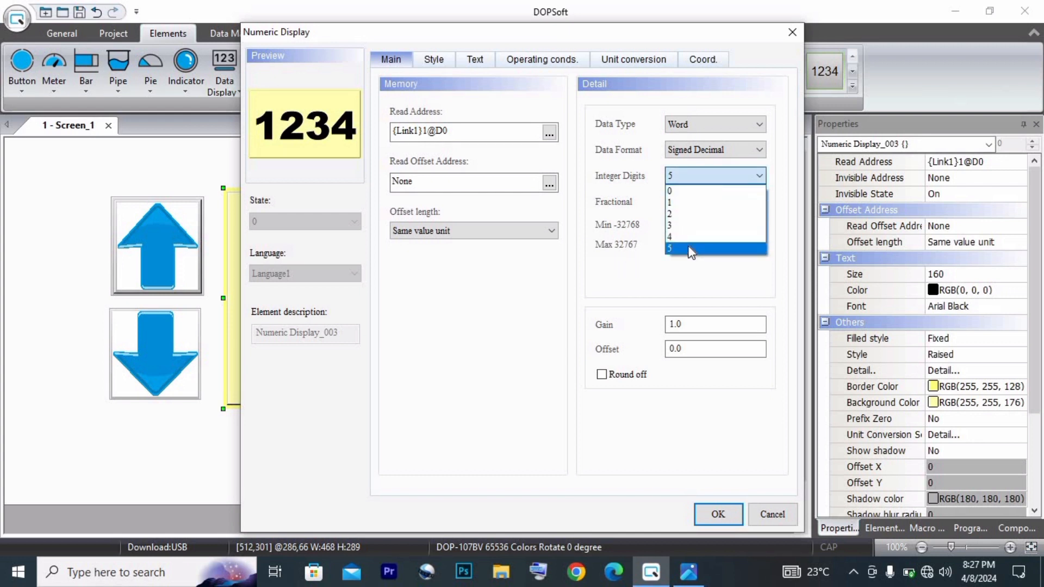
{"action": "left_click", "coordinate": [700, 239]}
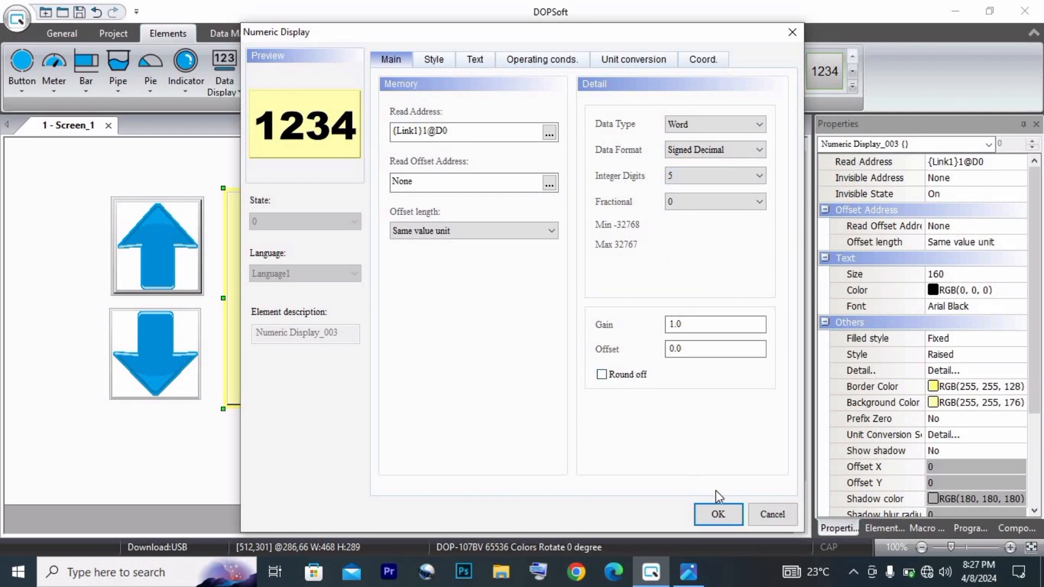
{"action": "left_click", "coordinate": [719, 514]}
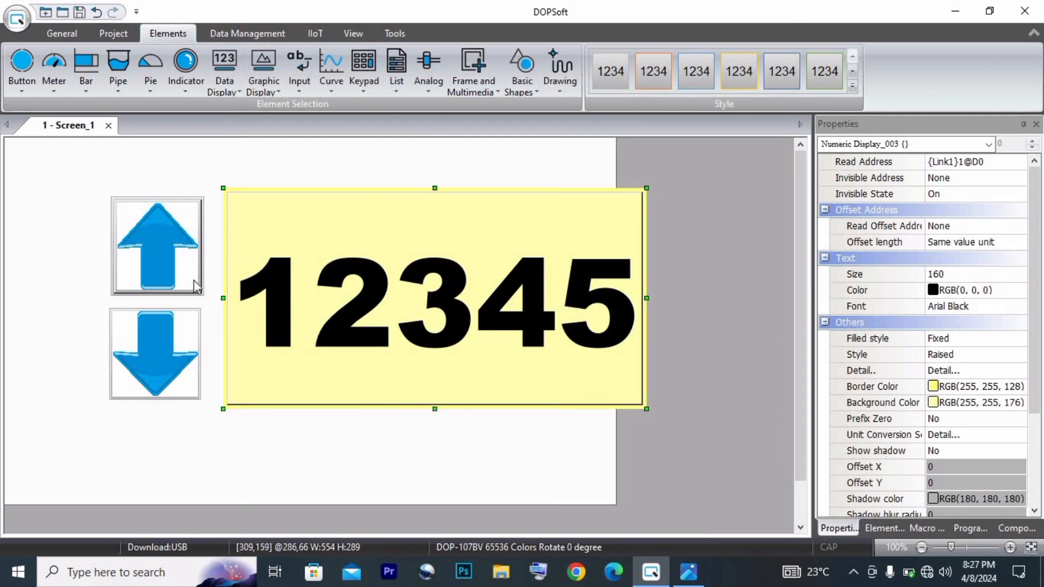
- Move both arrow buttons and the Numeric Display leftward, placing the display at about 193,71 so it fits within the screen area
{"action": "left_click", "coordinate": [158, 272]}
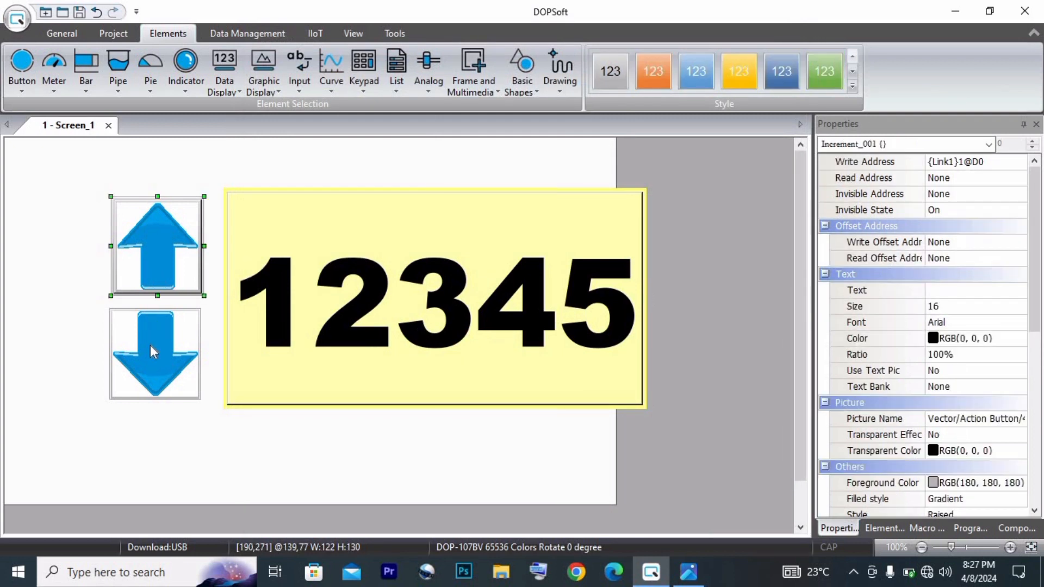
{"action": "left_click", "coordinate": [151, 344]}
{"action": "left_click", "coordinate": [168, 233], "text": "ctrl"}
{"action": "left_click_drag", "start_coordinate": [167, 235], "coordinate": [68, 274]}
{"action": "left_click", "coordinate": [135, 268]}
{"action": "left_click_drag", "start_coordinate": [314, 351], "coordinate": [268, 381]}
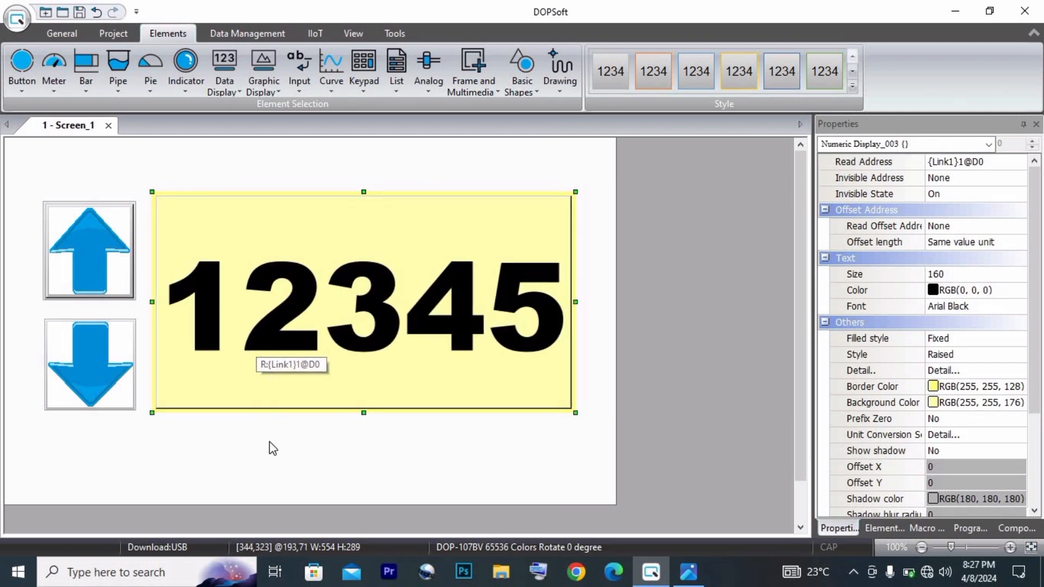
- Set the background color of Screen_1 to medium gray, RGB(146, 146, 146)
{"action": "left_click", "coordinate": [272, 458]}
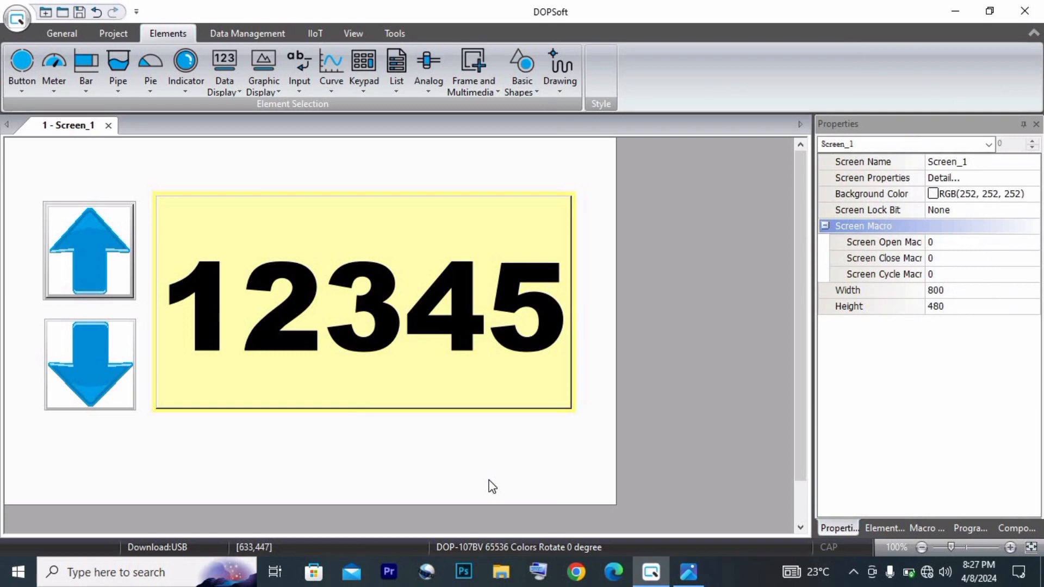
{"action": "left_click", "coordinate": [985, 194]}
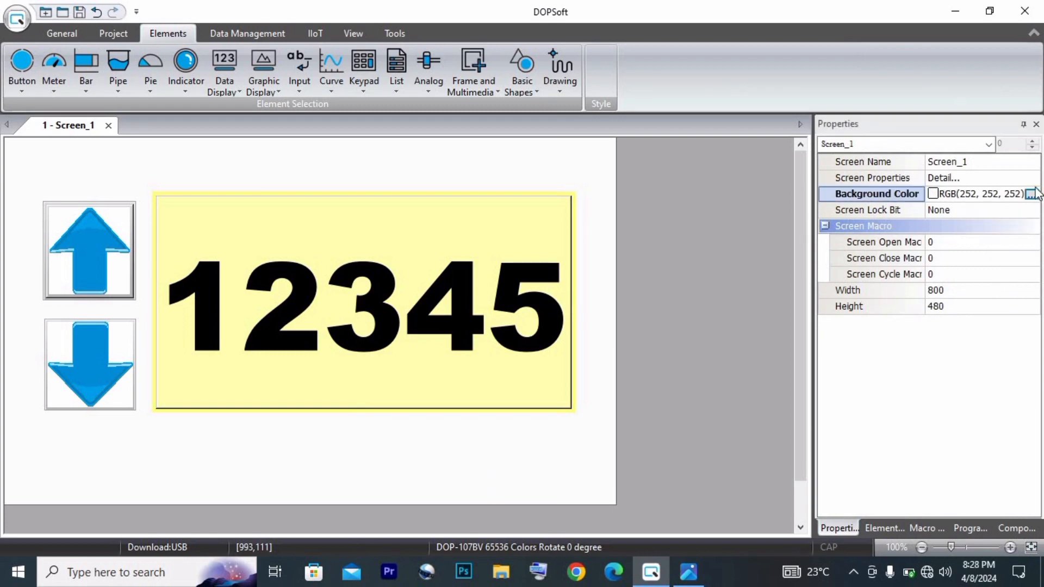
{"action": "left_click", "coordinate": [1031, 193]}
{"action": "mouse_move", "coordinate": [734, 199]}
{"action": "left_mouse_down"}
{"action": "mouse_move", "coordinate": [740, 264]}
{"action": "mouse_move", "coordinate": [738, 214]}
{"action": "left_mouse_up"}
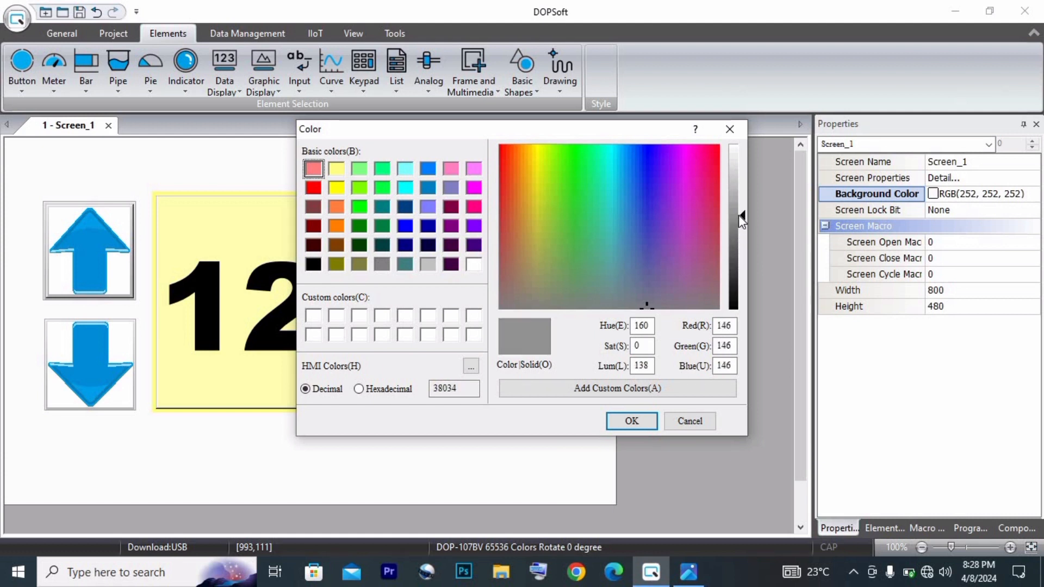
{"action": "left_click", "coordinate": [631, 422]}
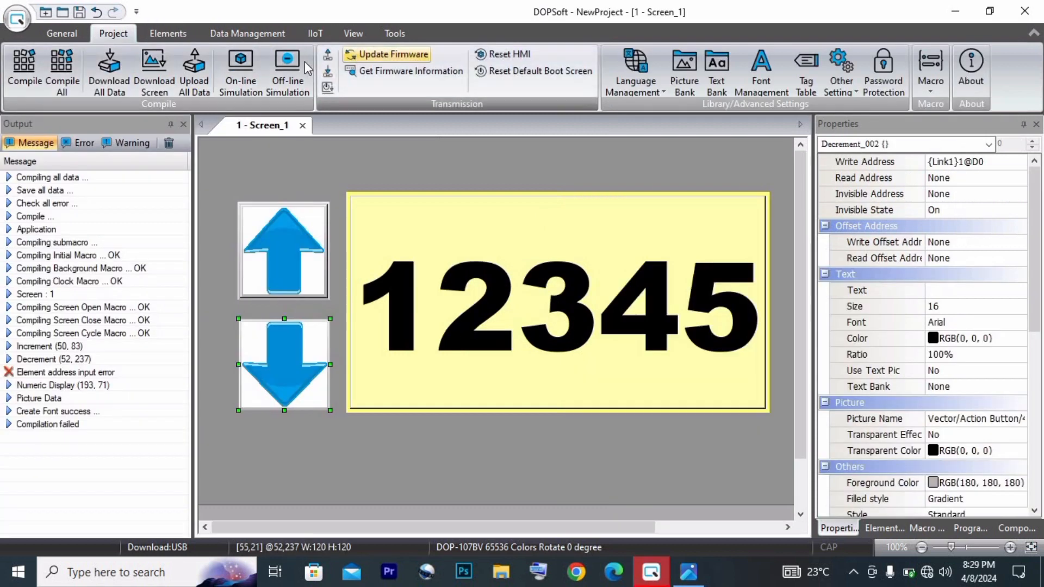
- Run the Off-line Simulation and test the Increment arrow by raising the displayed value to 7
{"action": "left_click", "coordinate": [292, 69]}
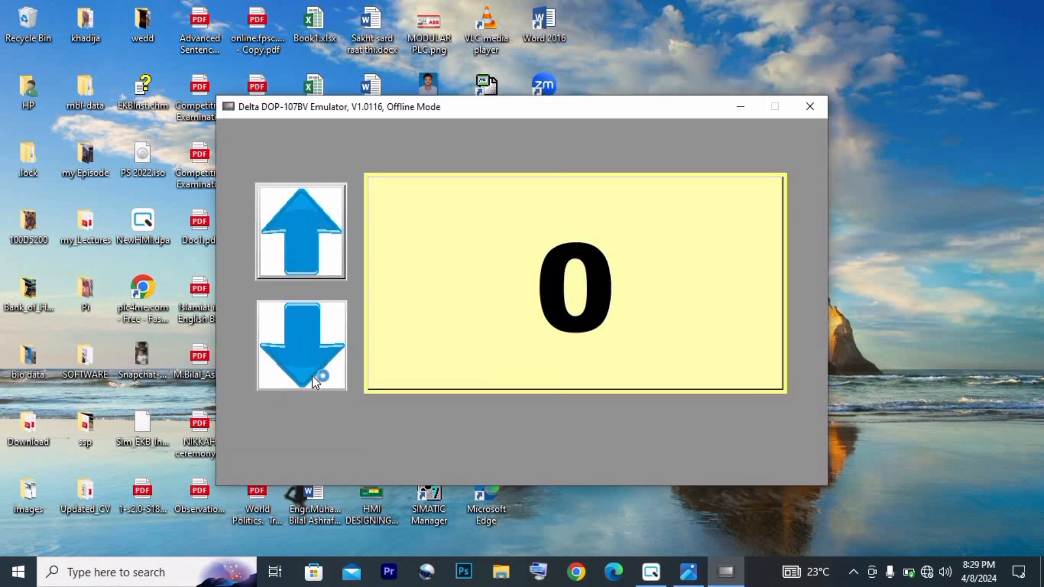
{"action": "left_click", "coordinate": [297, 249]}
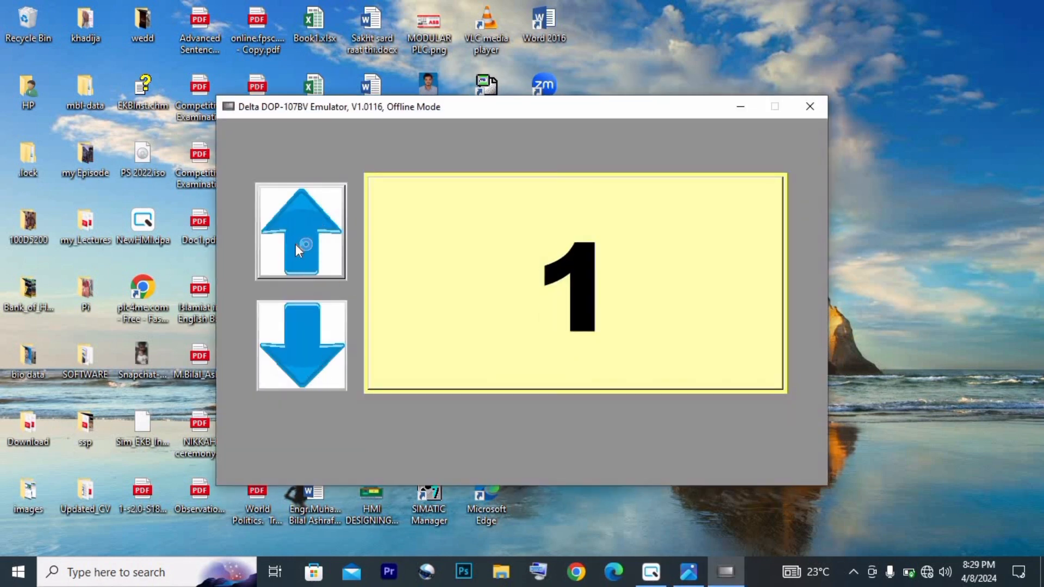
{"action": "left_click", "coordinate": [295, 245]}
{"action": "left_click", "coordinate": [296, 244]}
{"action": "left_click", "coordinate": [296, 245]}
{"action": "left_click", "coordinate": [296, 245]}
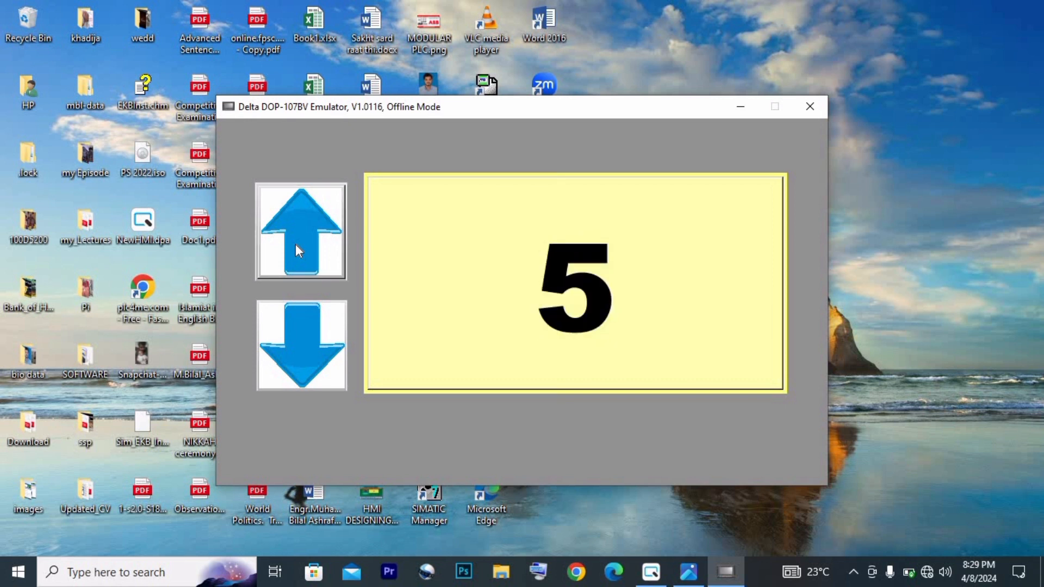
{"action": "left_click", "coordinate": [297, 246]}
{"action": "left_click", "coordinate": [297, 246]}
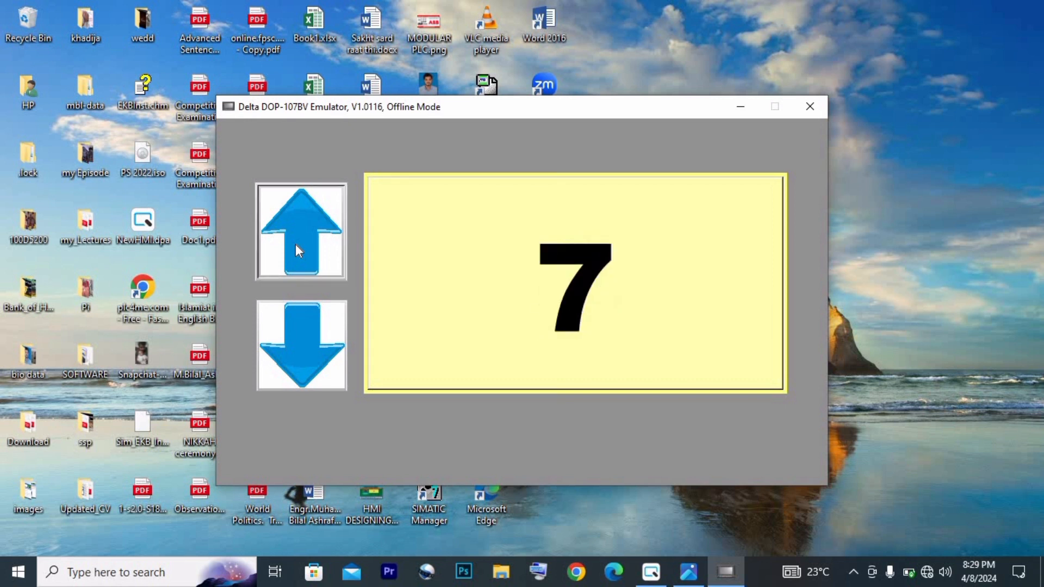
- Test the Decrement arrow in the emulator by lowering the value from 7 to 0
{"action": "left_click", "coordinate": [323, 373]}
{"action": "left_click", "coordinate": [324, 372]}
{"action": "left_click", "coordinate": [324, 372]}
{"action": "left_click", "coordinate": [323, 372]}
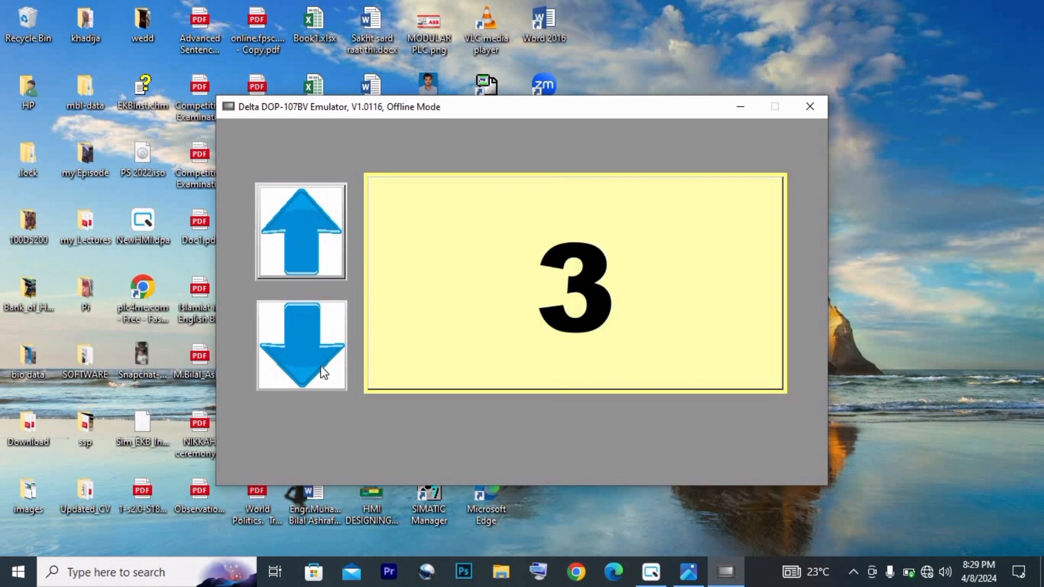
{"action": "left_click", "coordinate": [324, 373]}
{"action": "left_click", "coordinate": [323, 372]}
{"action": "left_click", "coordinate": [324, 372]}
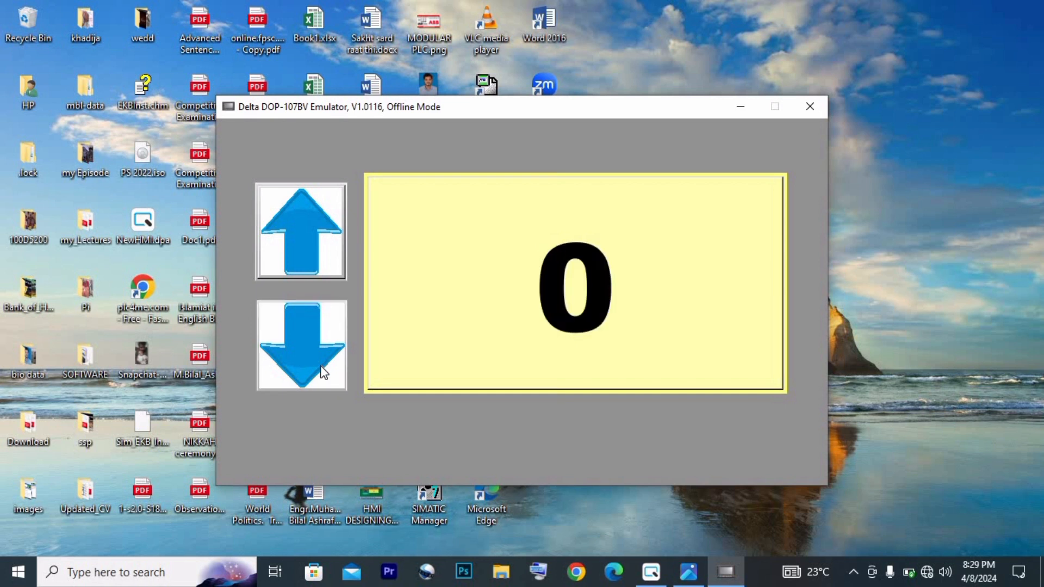
- Increment the value once, and test negative numbers by decrementing it below zero to -14
{"action": "left_click", "coordinate": [308, 231]}
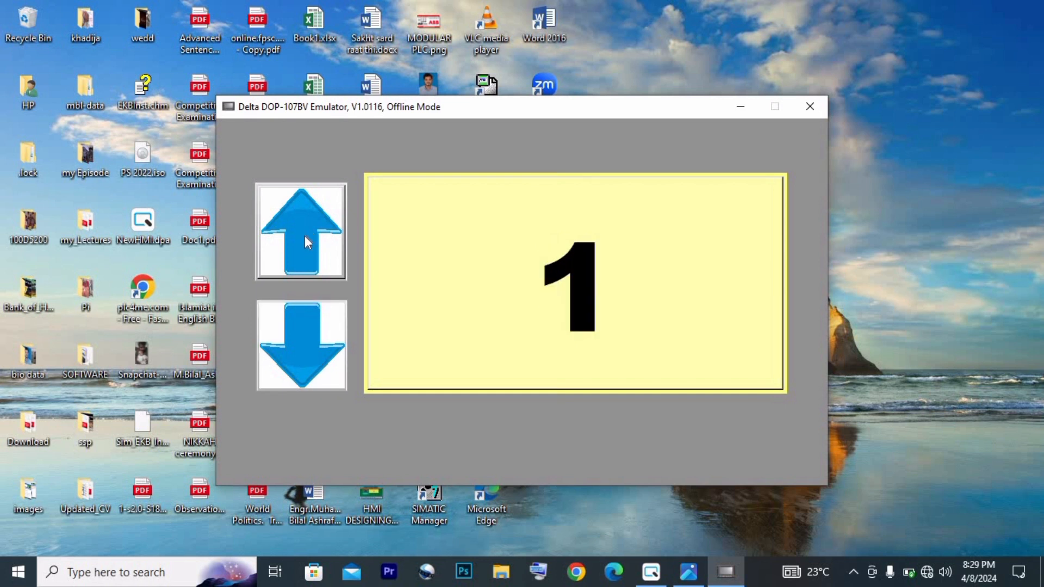
{"action": "left_click", "coordinate": [296, 341]}
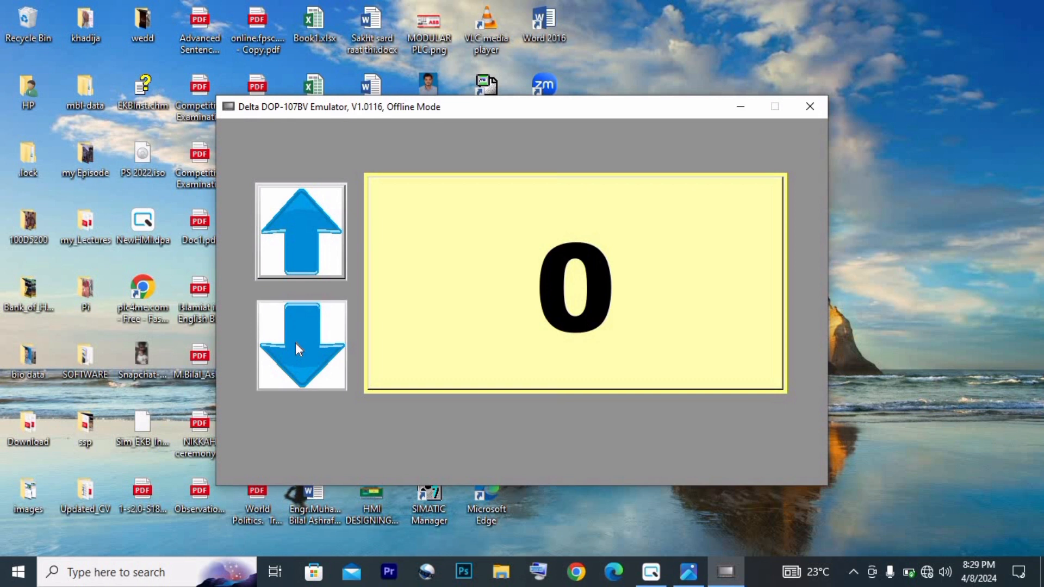
{"action": "left_click", "coordinate": [296, 342]}
{"action": "triple_click", "coordinate": [295, 343]}
{"action": "triple_click", "coordinate": [296, 343]}
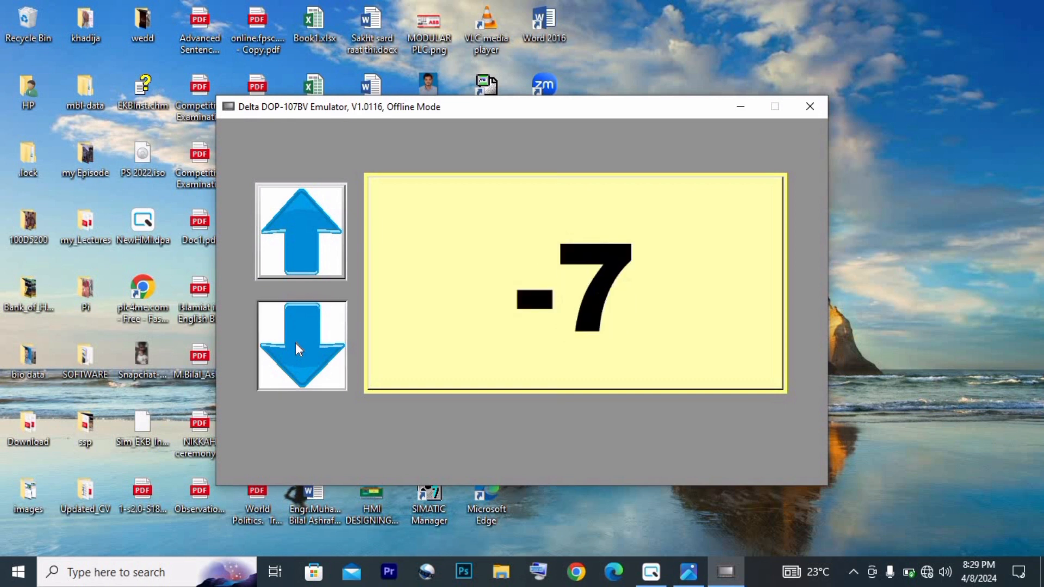
{"action": "double_click", "coordinate": [295, 342]}
{"action": "triple_click", "coordinate": [295, 342]}
{"action": "double_click", "coordinate": [295, 343]}
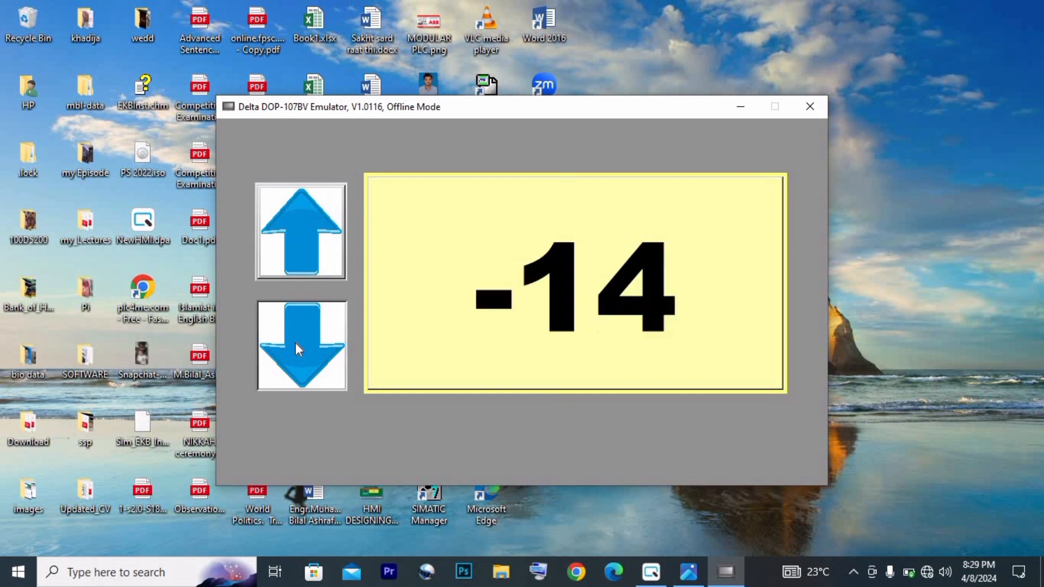
- Raise the value to 100 with the Increment arrow and alternate the Decrement and Increment arrows, finishing at 99
{"action": "left_click", "coordinate": [295, 241]}
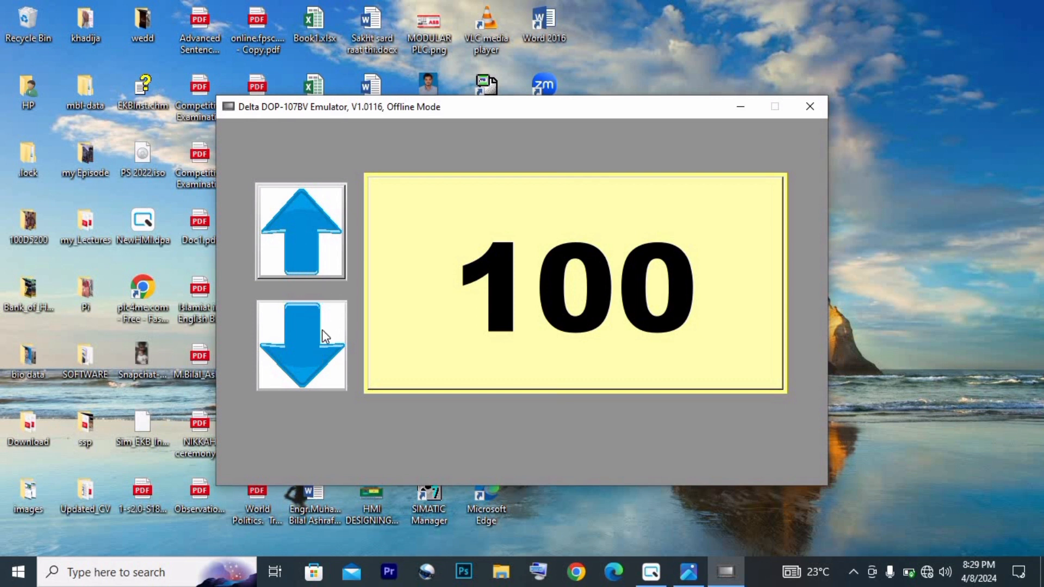
{"action": "left_click", "coordinate": [322, 329]}
{"action": "left_click", "coordinate": [305, 232]}
{"action": "left_click", "coordinate": [302, 316]}
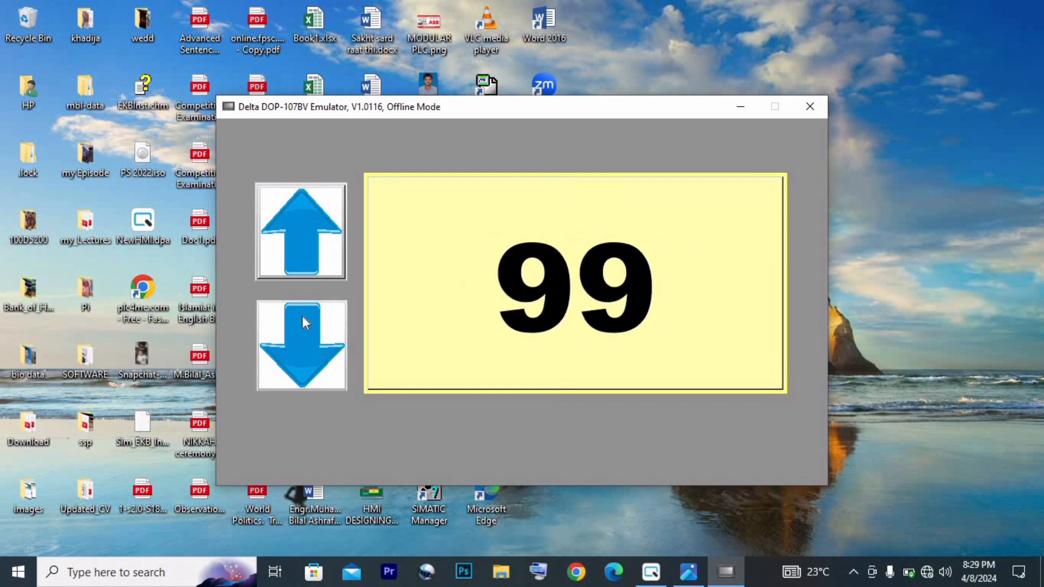
- Alternate the Decrement and Increment arrows in the emulator, lowering the value to 94 and raising it back to 100
{"action": "double_click", "coordinate": [302, 316]}
{"action": "left_click", "coordinate": [303, 315]}
{"action": "double_click", "coordinate": [303, 262]}
{"action": "double_click", "coordinate": [303, 262]}
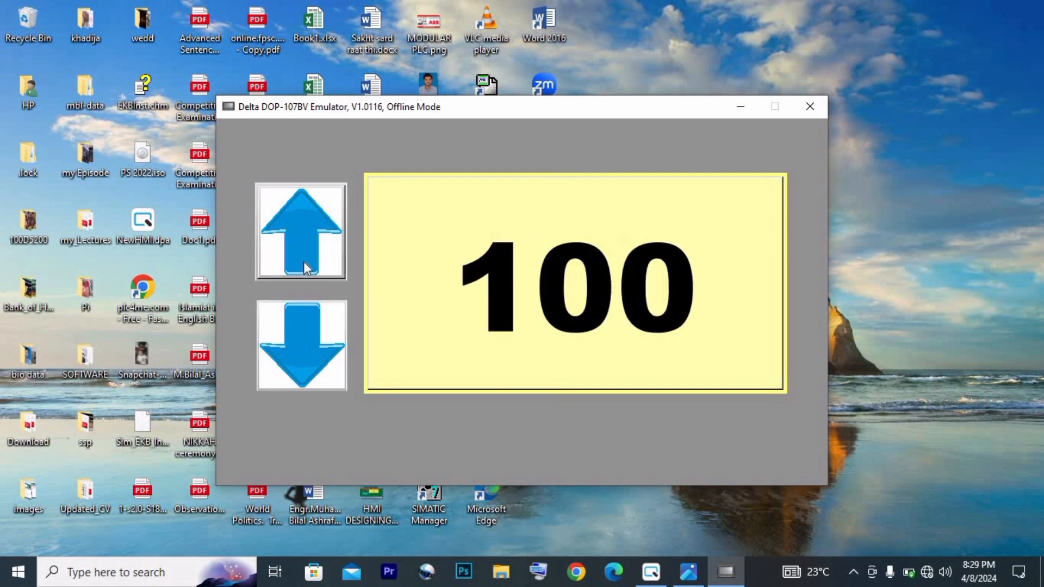
{"action": "double_click", "coordinate": [290, 350]}
{"action": "triple_click", "coordinate": [290, 350]}
{"action": "left_click", "coordinate": [290, 303]}
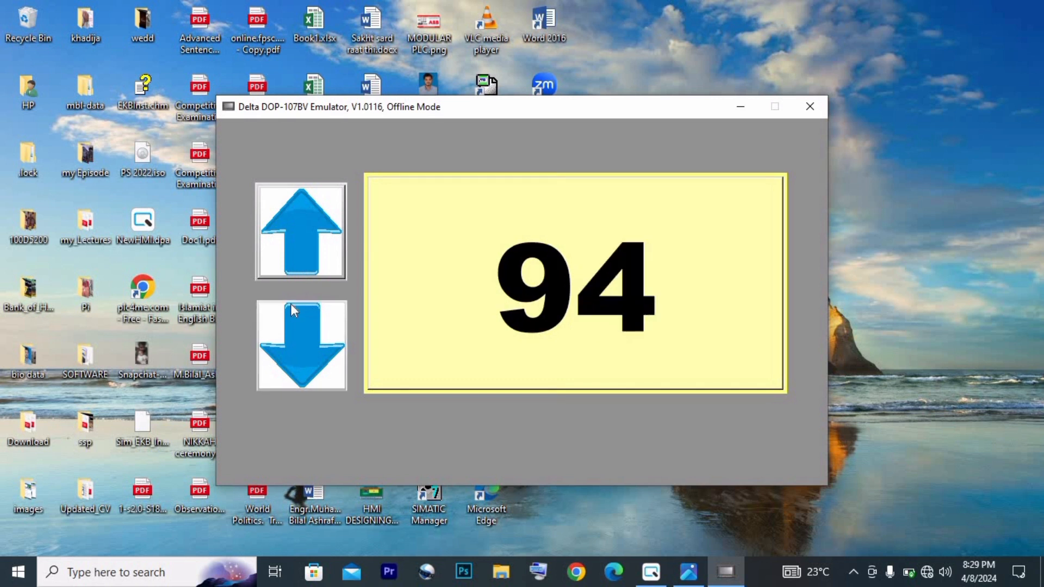
{"action": "triple_click", "coordinate": [309, 227]}
{"action": "double_click", "coordinate": [308, 227]}
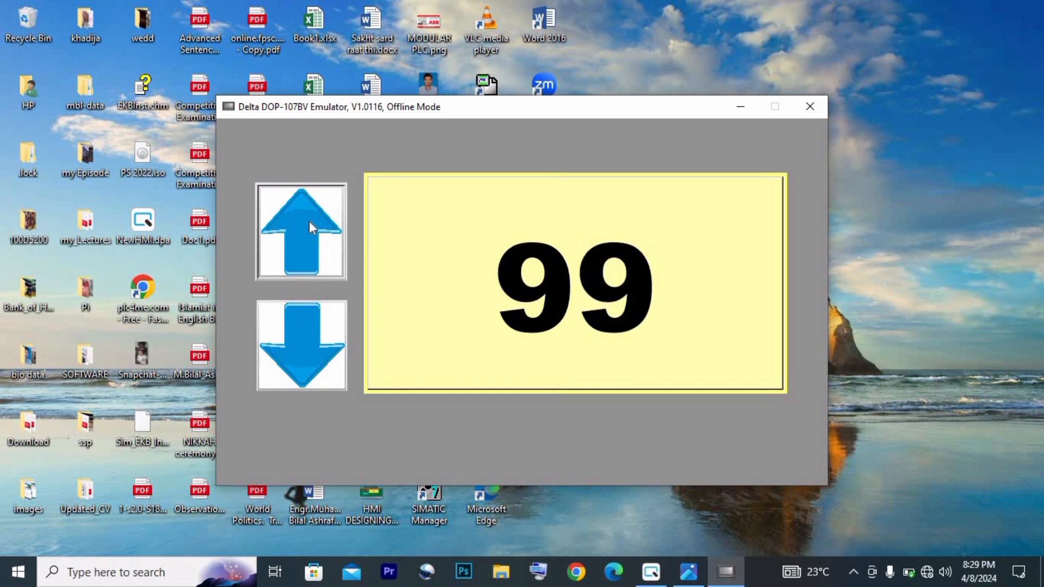
{"action": "left_click", "coordinate": [308, 227]}
{"action": "left_click", "coordinate": [307, 211]}
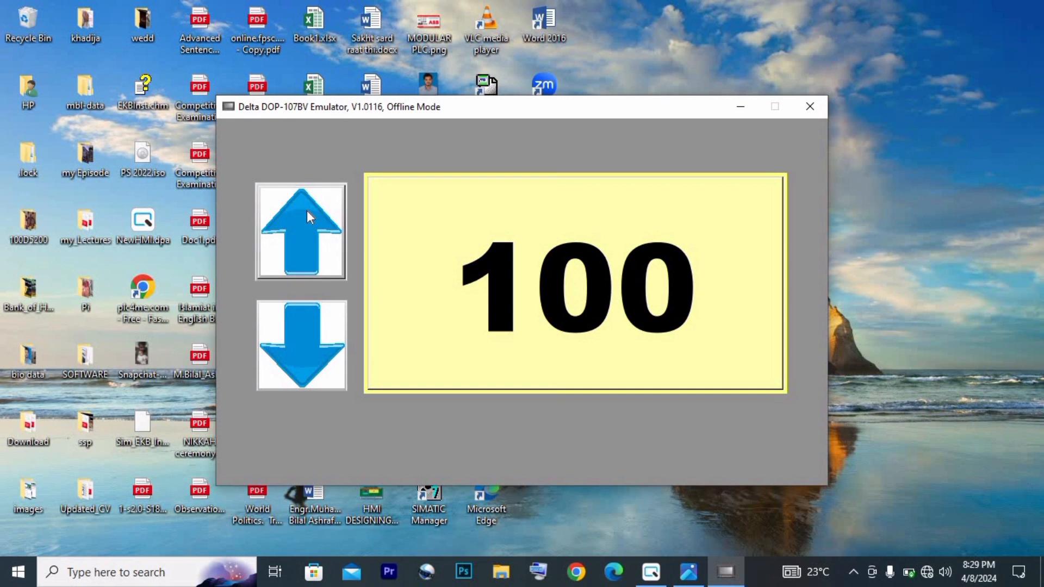
{"action": "left_click", "coordinate": [306, 211]}
- Test a long countdown with the Decrement arrow, lowering the value from 100 to below 65
{"action": "left_click", "coordinate": [304, 325]}
{"action": "double_click", "coordinate": [304, 325]}
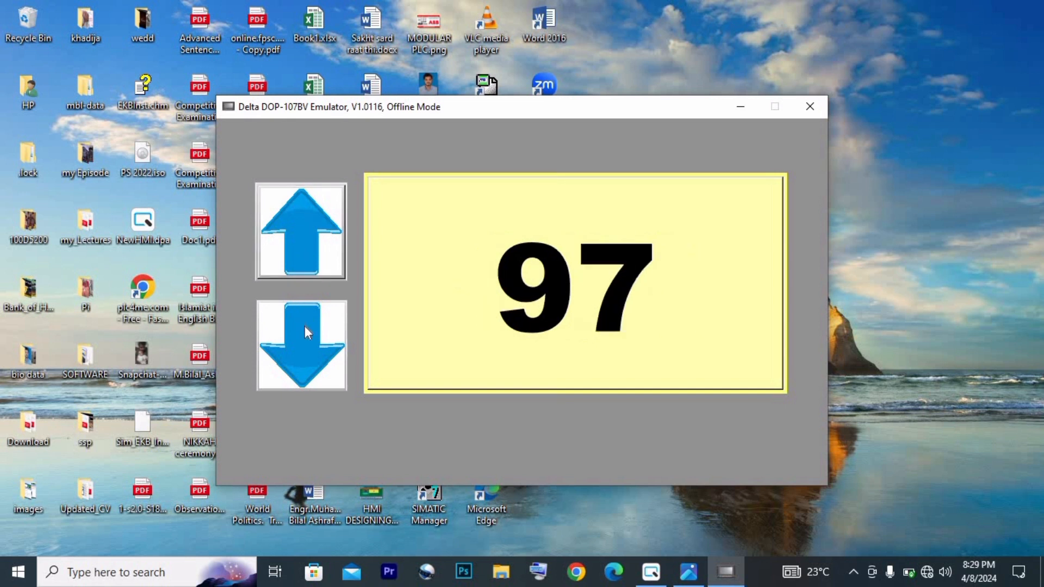
{"action": "triple_click", "coordinate": [304, 325]}
{"action": "triple_click", "coordinate": [305, 325]}
{"action": "left_click", "coordinate": [304, 325]}
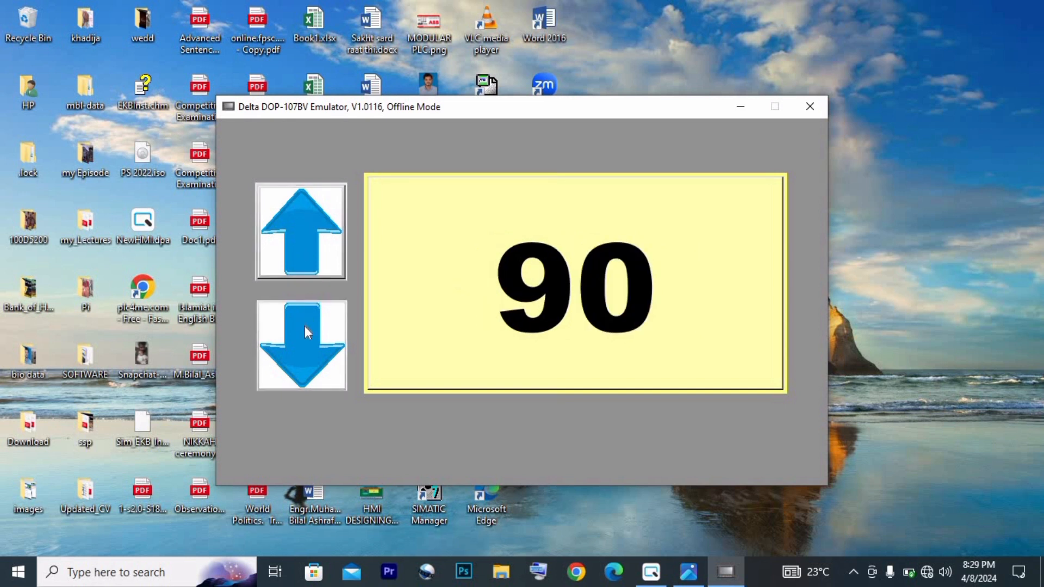
{"action": "triple_click", "coordinate": [305, 325]}
{"action": "triple_click", "coordinate": [305, 325]}
{"action": "double_click", "coordinate": [305, 325]}
{"action": "triple_click", "coordinate": [305, 325]}
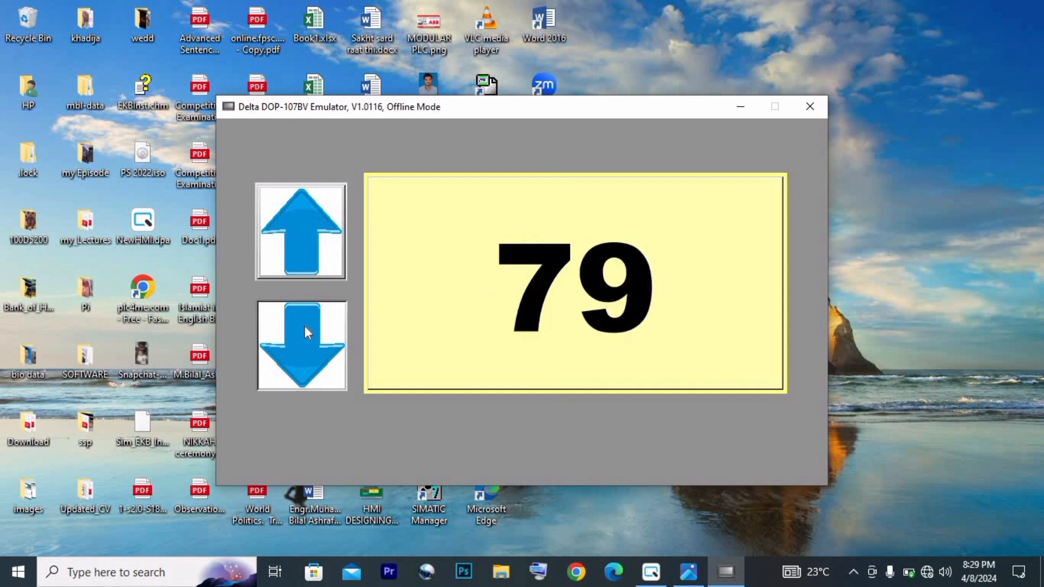
{"action": "left_click", "coordinate": [304, 325]}
{"action": "left_click", "coordinate": [304, 325]}
{"action": "left_click", "coordinate": [305, 326]}
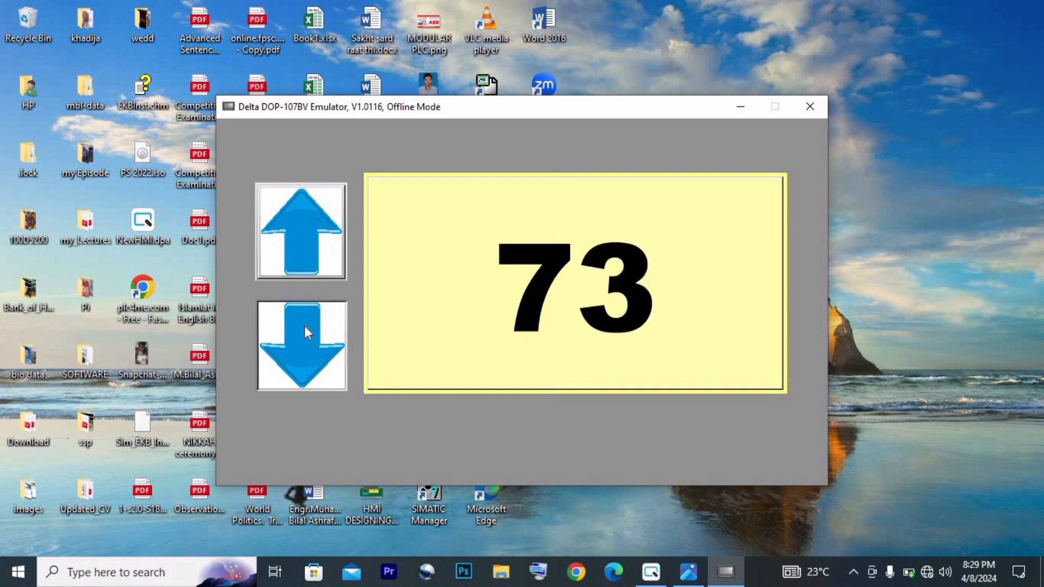
{"action": "left_click", "coordinate": [305, 325]}
{"action": "left_click", "coordinate": [304, 325]}
{"action": "left_click", "coordinate": [305, 325]}
{"action": "left_click", "coordinate": [304, 325]}
{"action": "left_click", "coordinate": [305, 325]}
{"action": "left_click", "coordinate": [304, 325]}
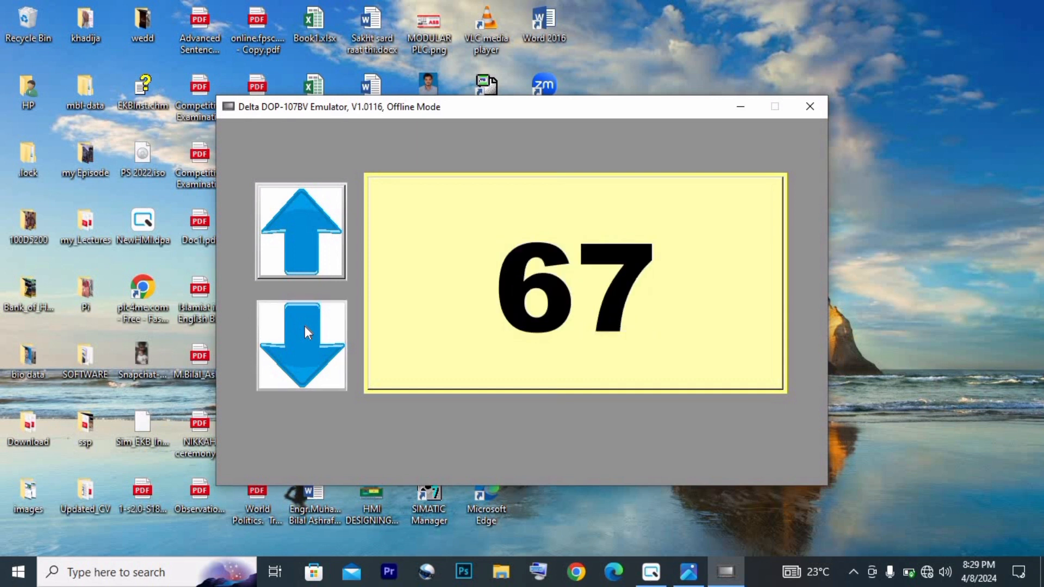
{"action": "left_click", "coordinate": [304, 325]}
{"action": "left_click", "coordinate": [290, 339]}
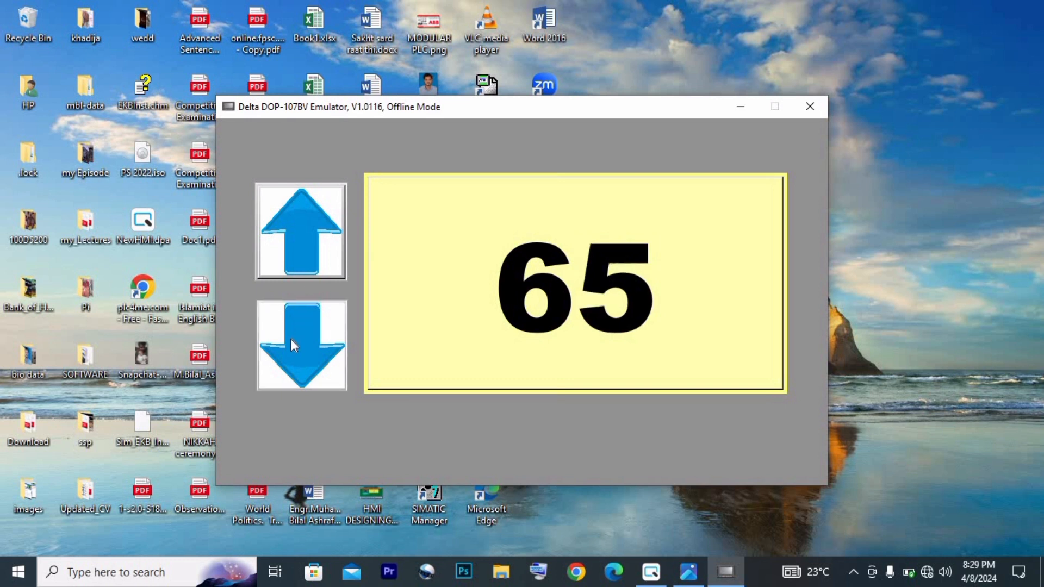
{"action": "left_click", "coordinate": [290, 339]}
{"action": "left_click", "coordinate": [291, 338]}
{"action": "left_click", "coordinate": [291, 339]}
{"action": "left_click", "coordinate": [290, 339]}
- Raise the value to 70 with the Increment arrow and switch back to the DOPSoft project
{"action": "left_click", "coordinate": [301, 254]}
{"action": "left_click", "coordinate": [301, 253]}
{"action": "left_click", "coordinate": [301, 253]}
{"action": "left_click", "coordinate": [301, 253]}
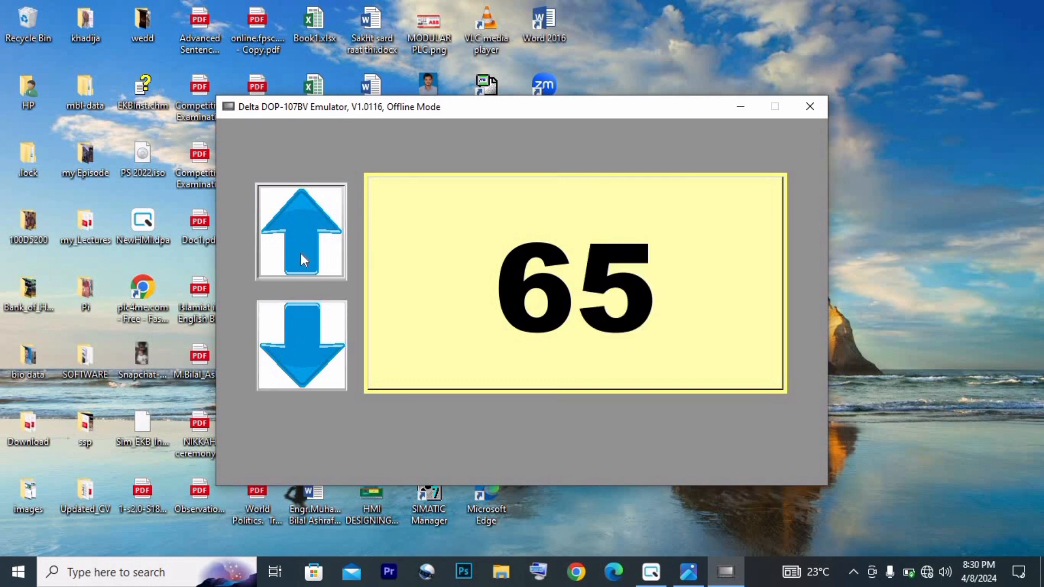
{"action": "left_click", "coordinate": [301, 254]}
{"action": "left_click", "coordinate": [301, 253]}
{"action": "left_click", "coordinate": [301, 254]}
{"action": "left_click", "coordinate": [301, 254]}
{"action": "left_click", "coordinate": [301, 253]}
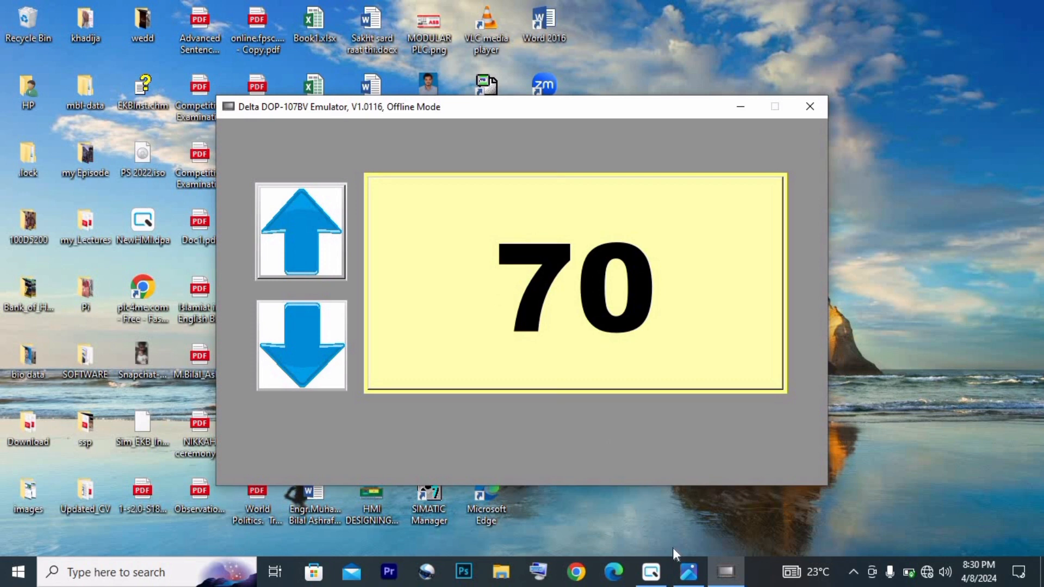
{"action": "left_click", "coordinate": [659, 573]}
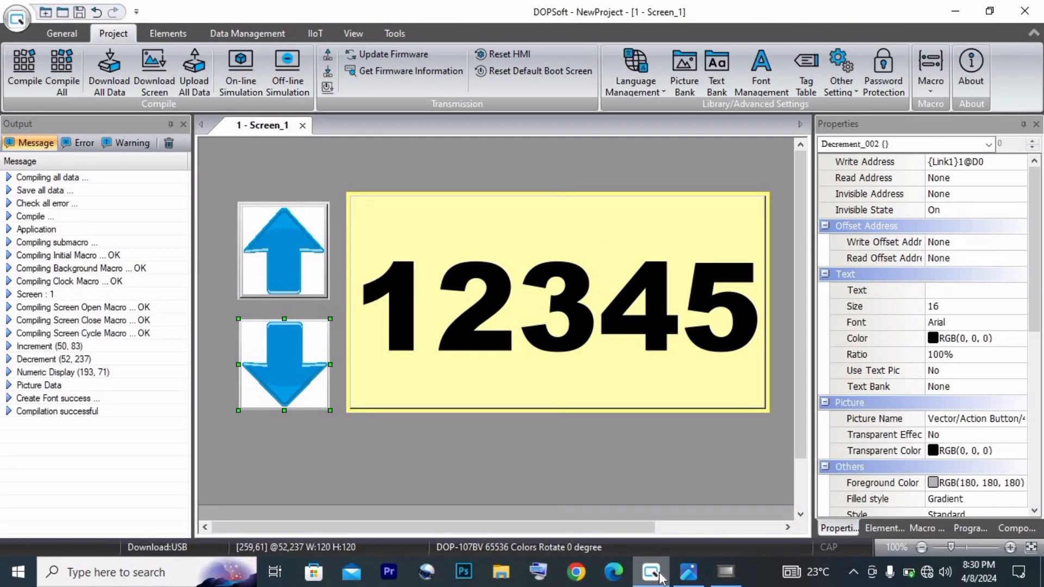